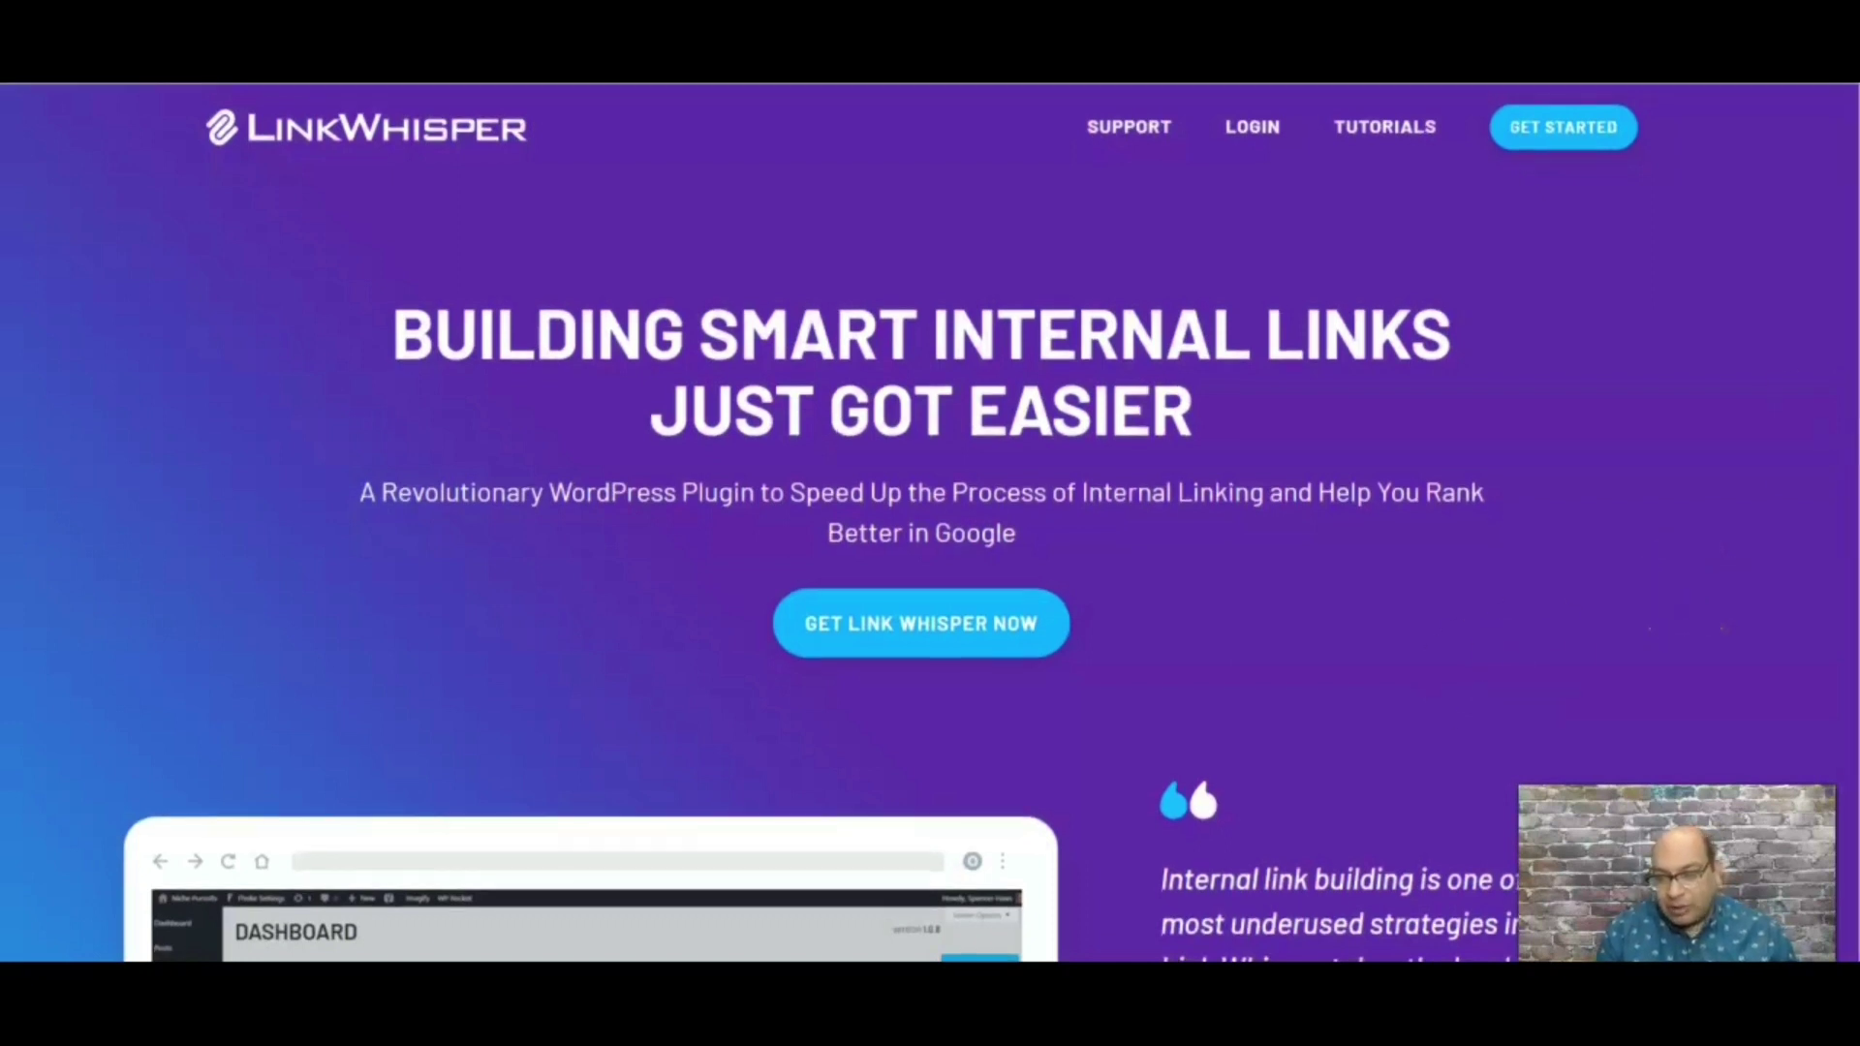
# - Review the Link Whisper landing page's sections on automatic link suggestions, internal links to old posts and link reporting
pyautogui.scroll(-15, 1544, 436)
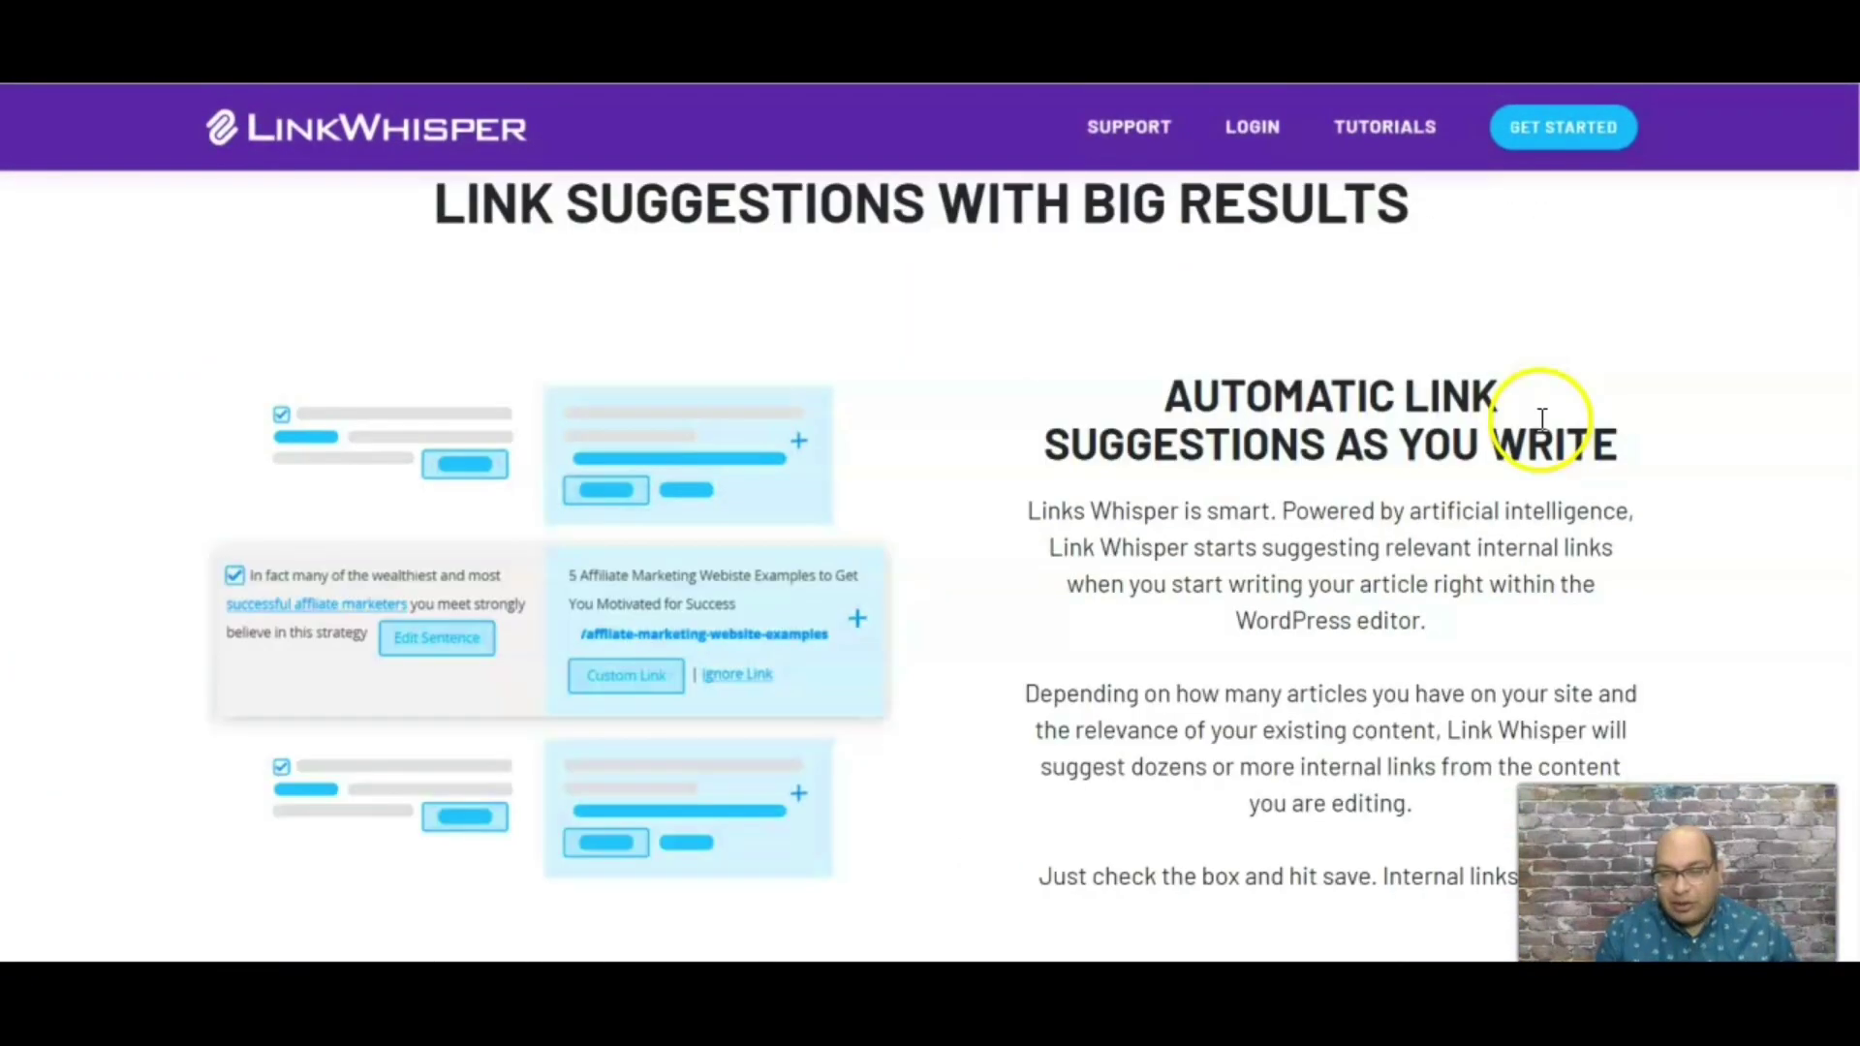
pyautogui.scroll(-3, 930, 523)
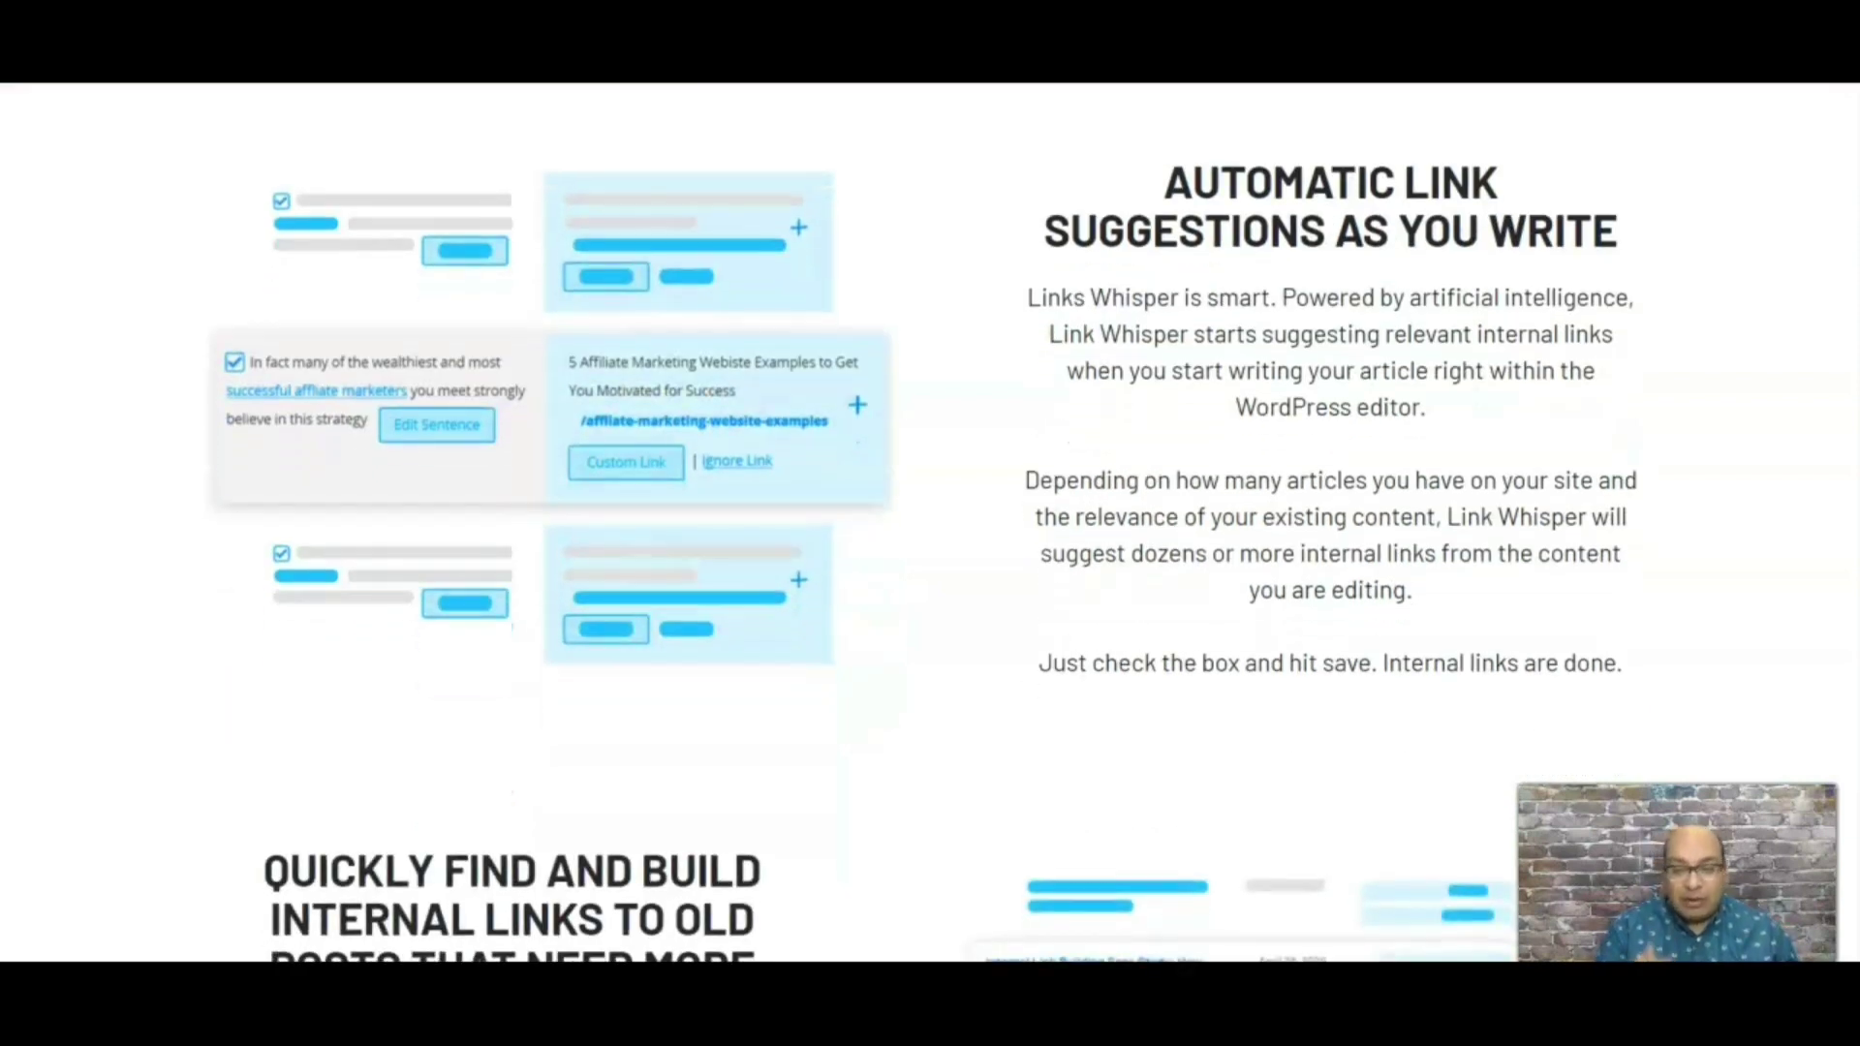
pyautogui.scroll(-20, 930, 523)
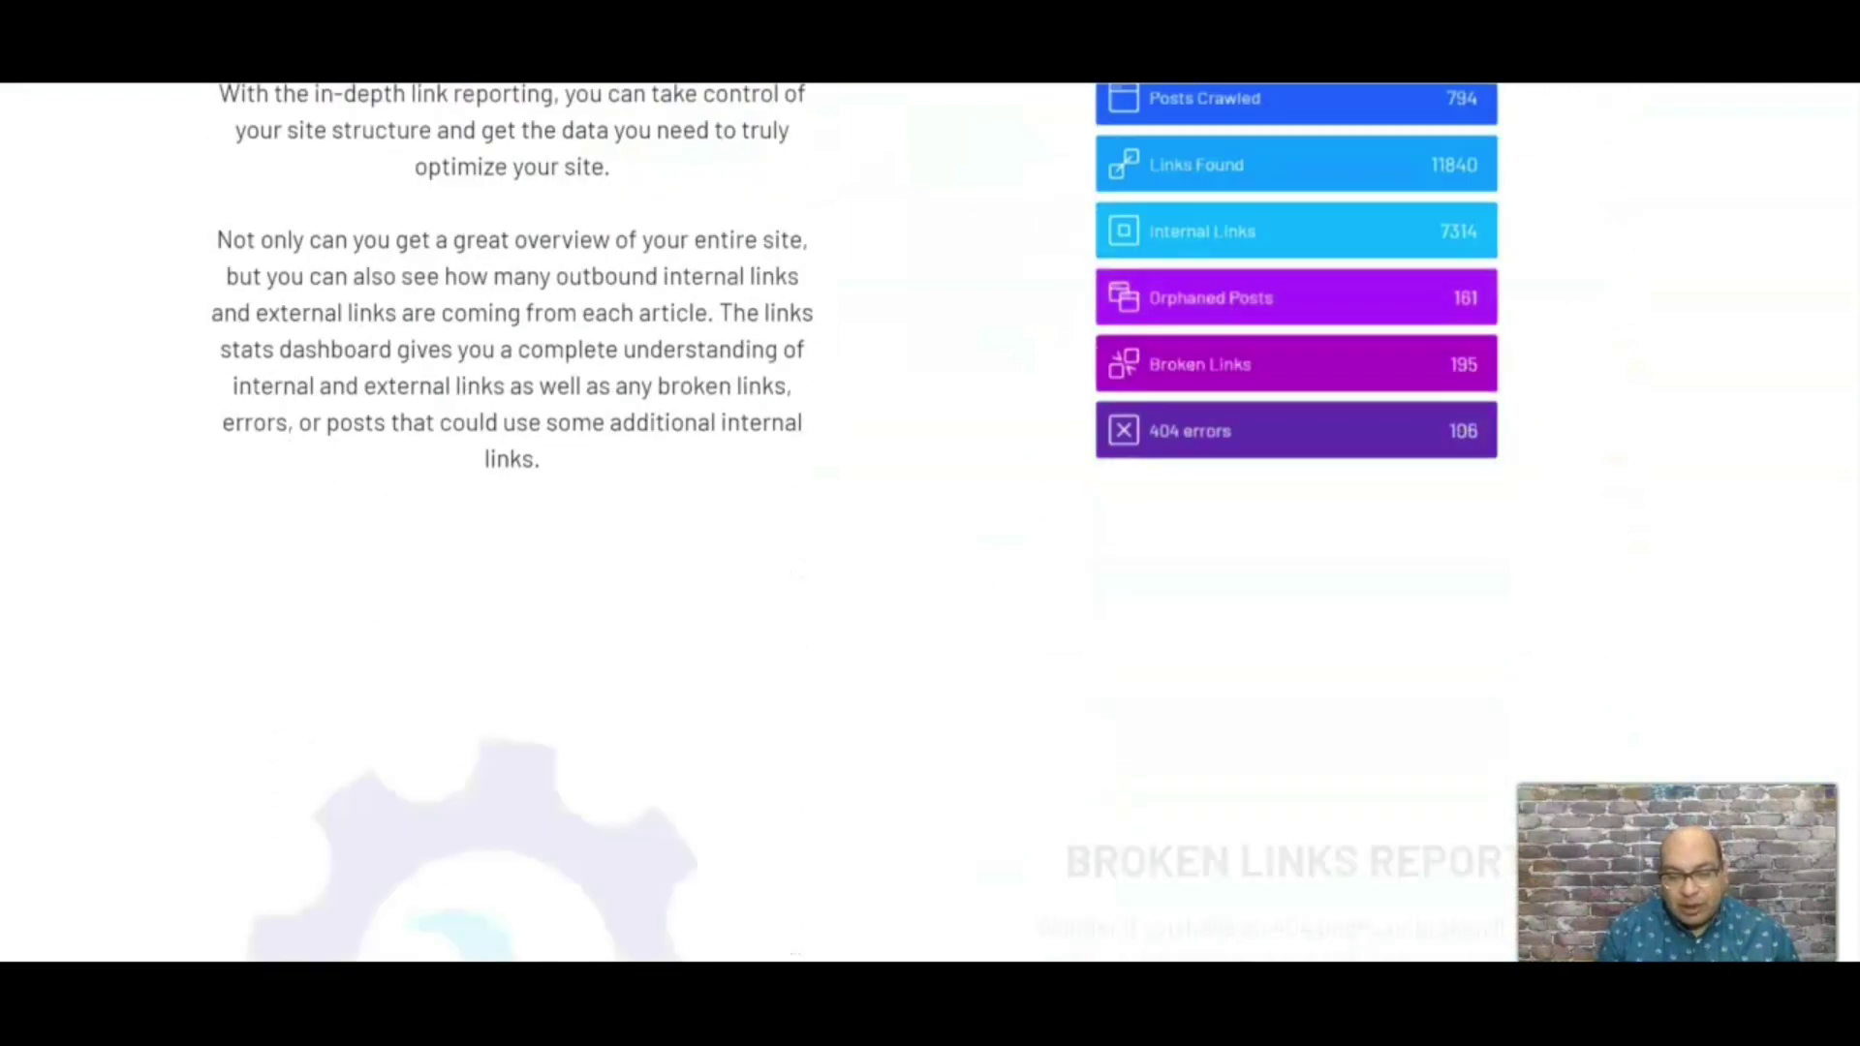
pyautogui.scroll(-15, 670, 360)
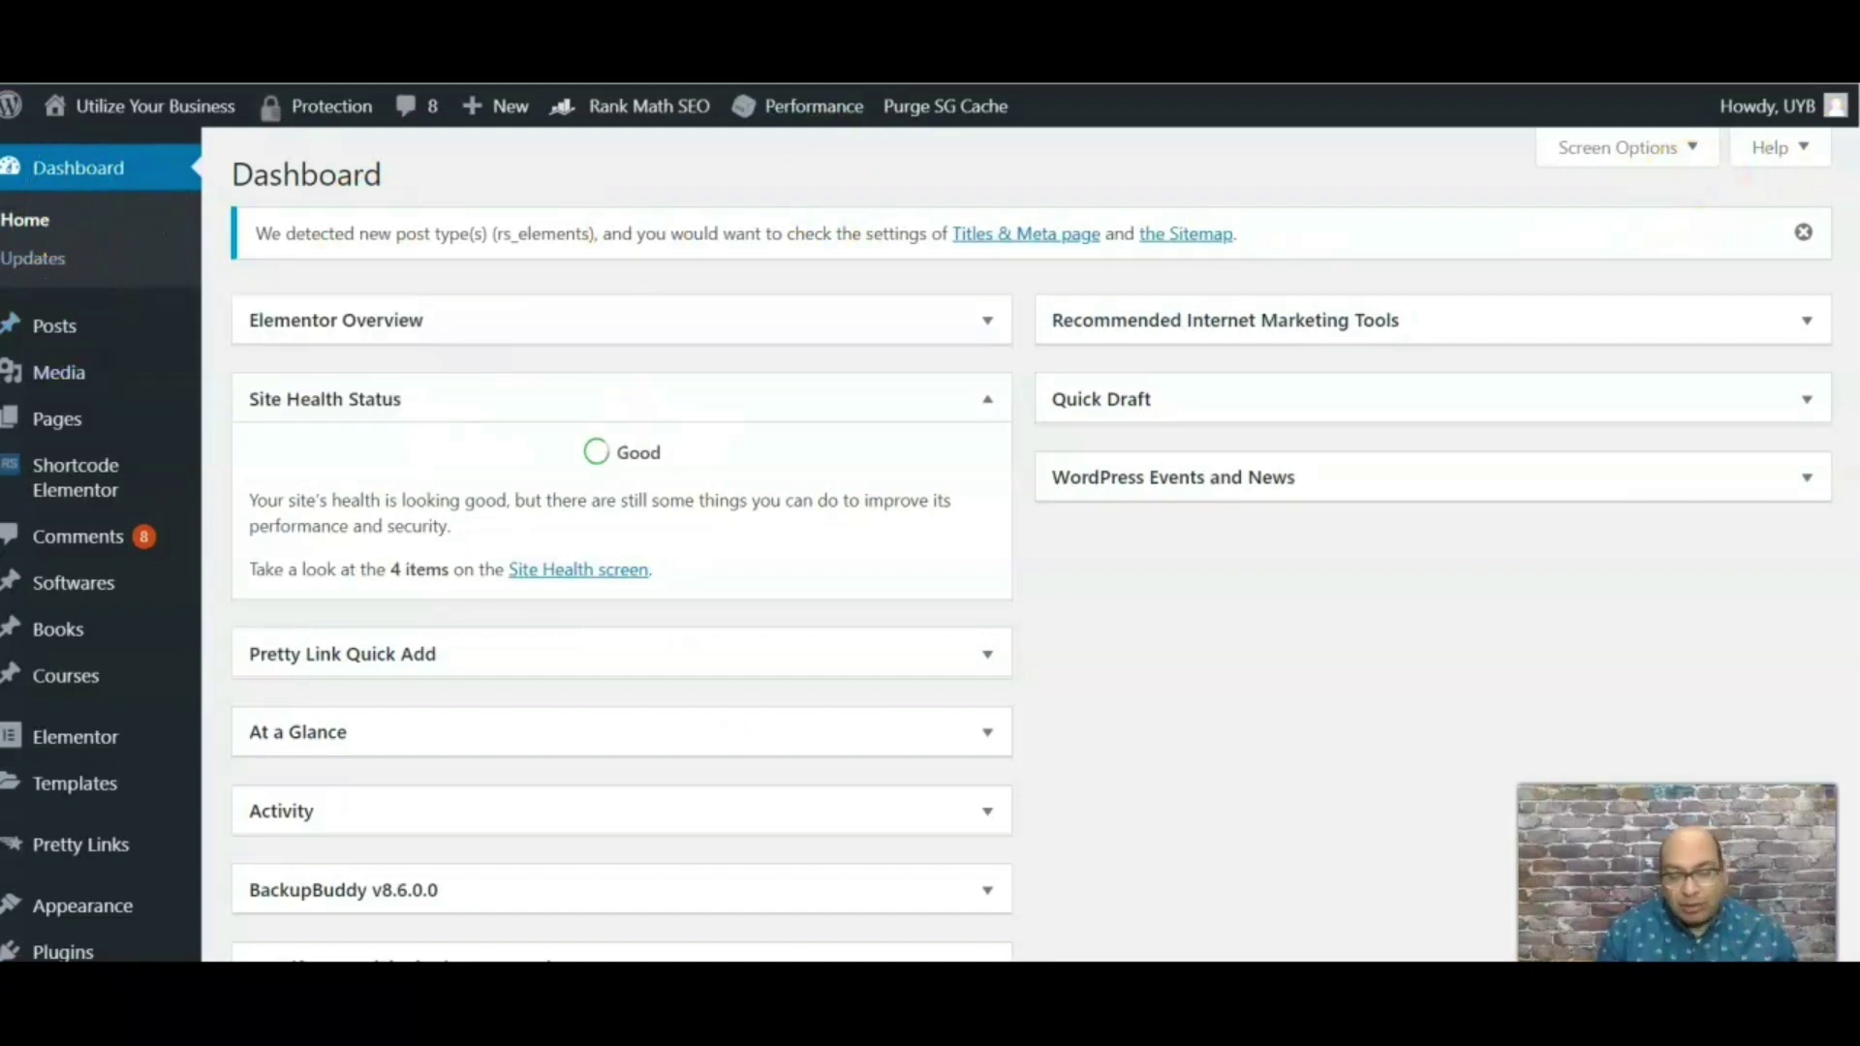
# - Switch to the WordPress admin and open the Link Whisper report dashboard to examine its link stats and internal versus external links chart
pyautogui.scroll(-5, 930, 542)
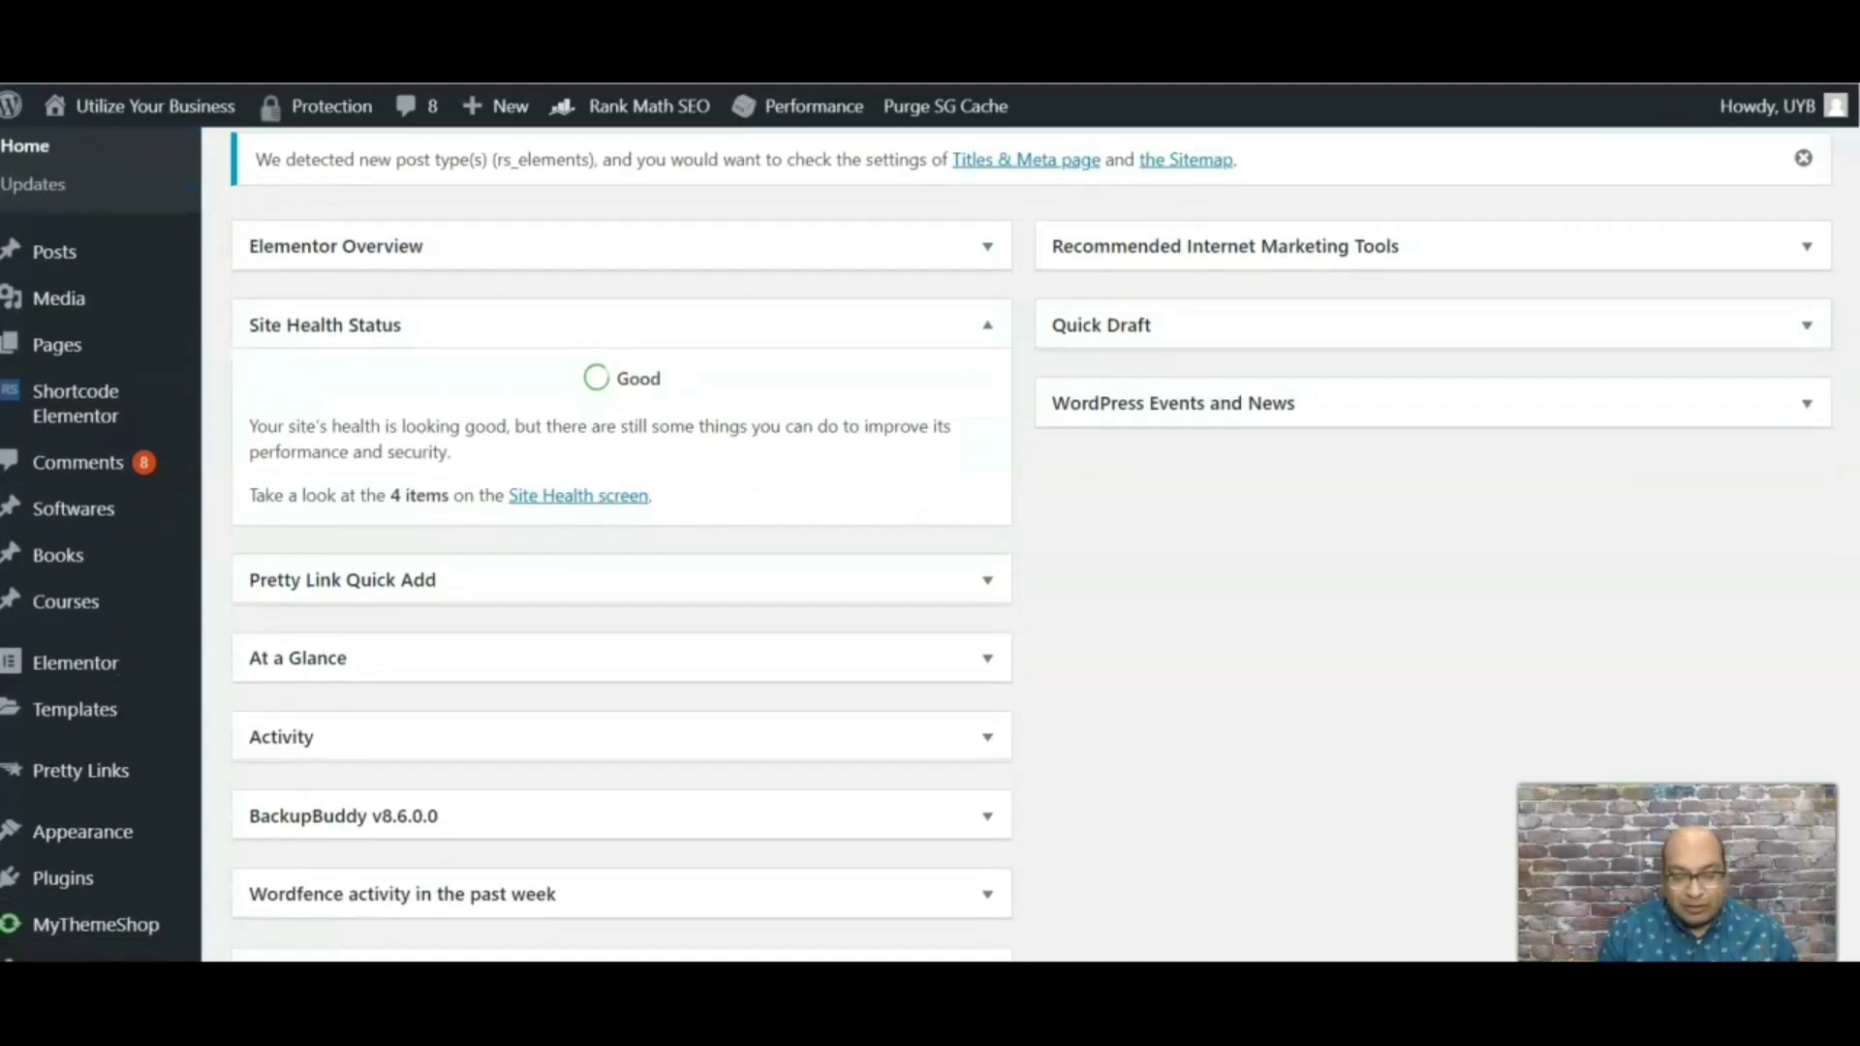
pyautogui.scroll(-1, 507, 542)
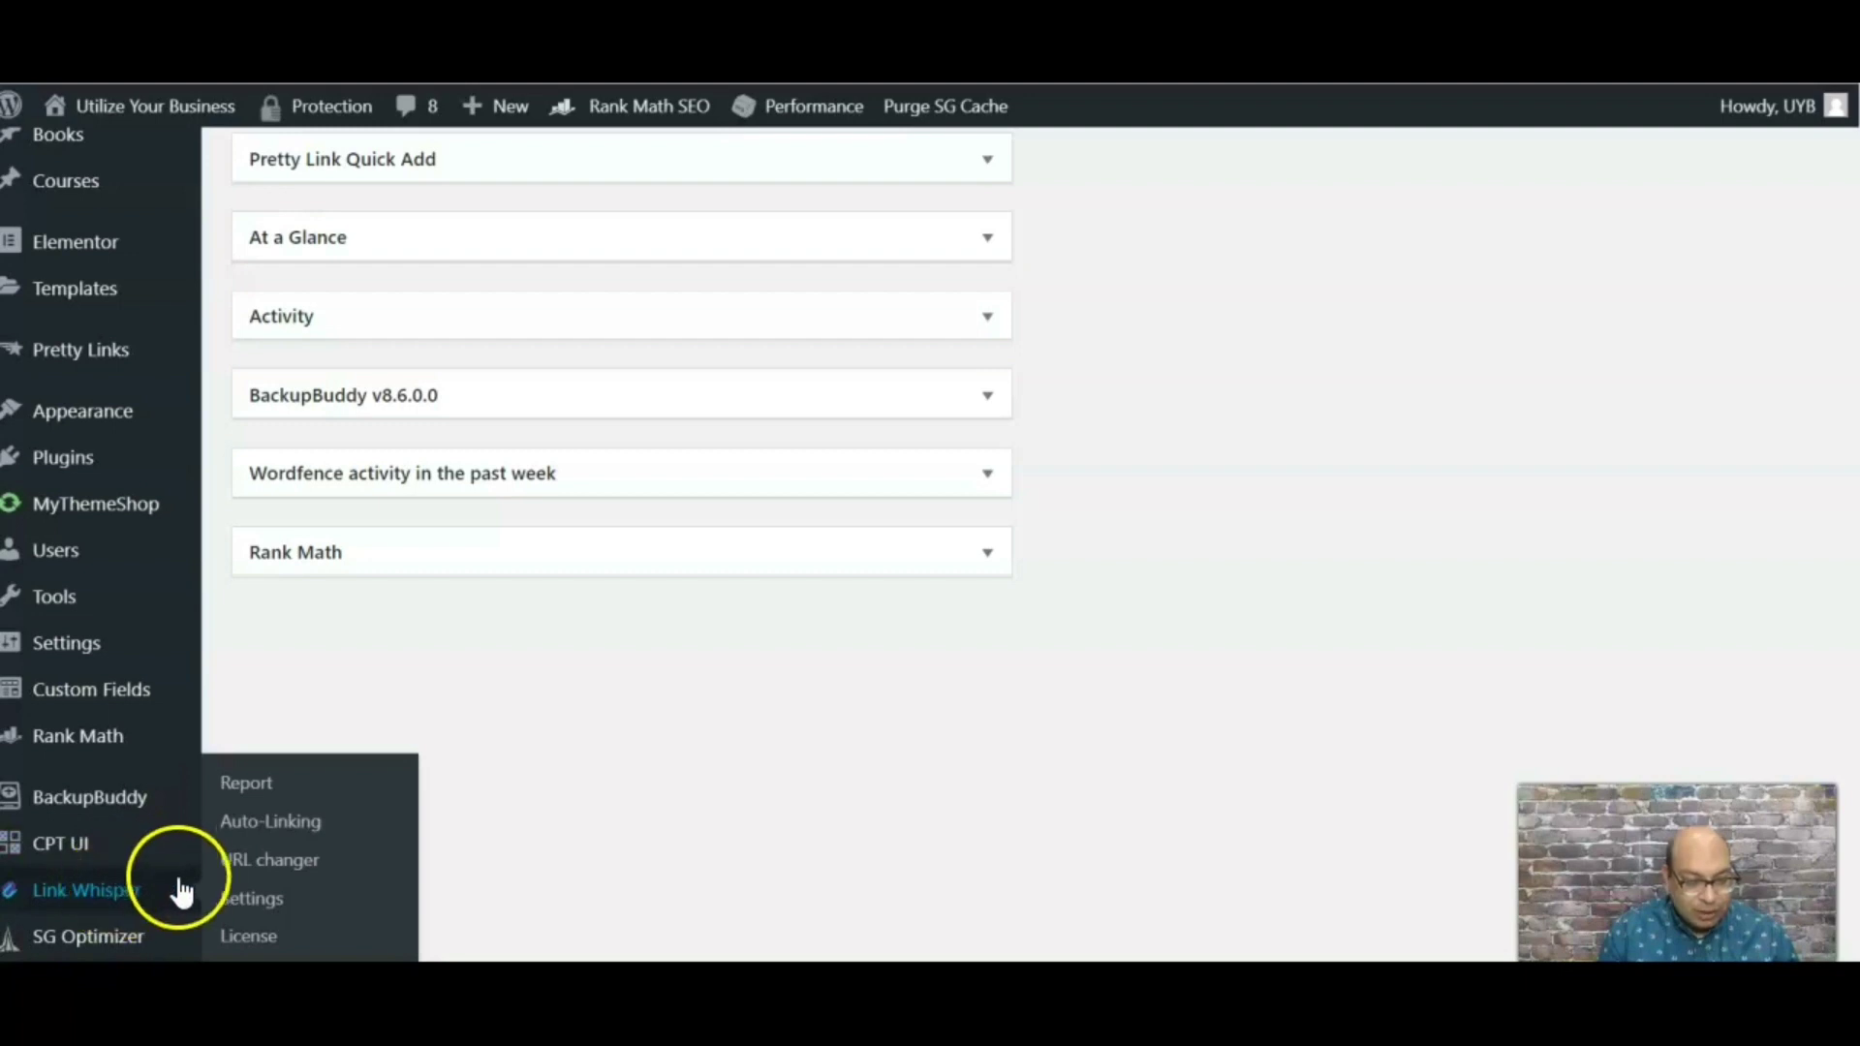
pyautogui.click(113, 901)
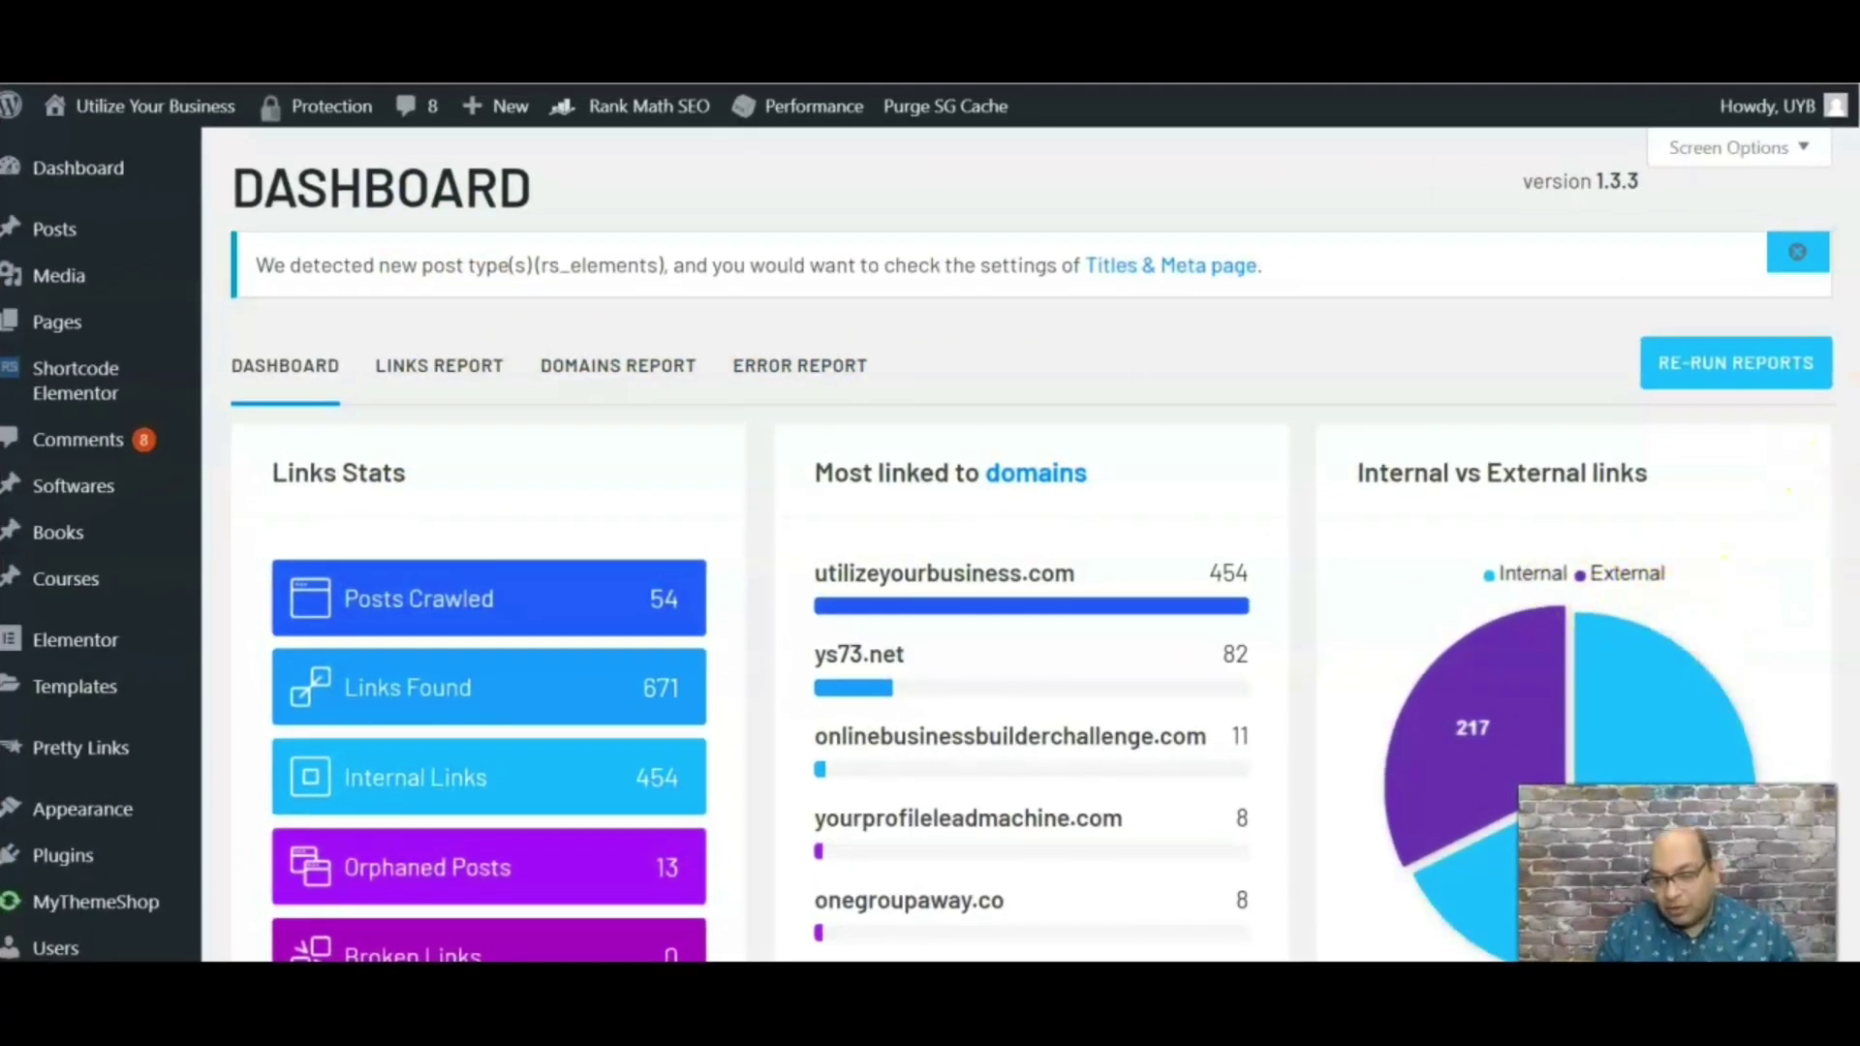
pyautogui.scroll(-2, 1571, 589)
pyautogui.moveTo(1586, 623)
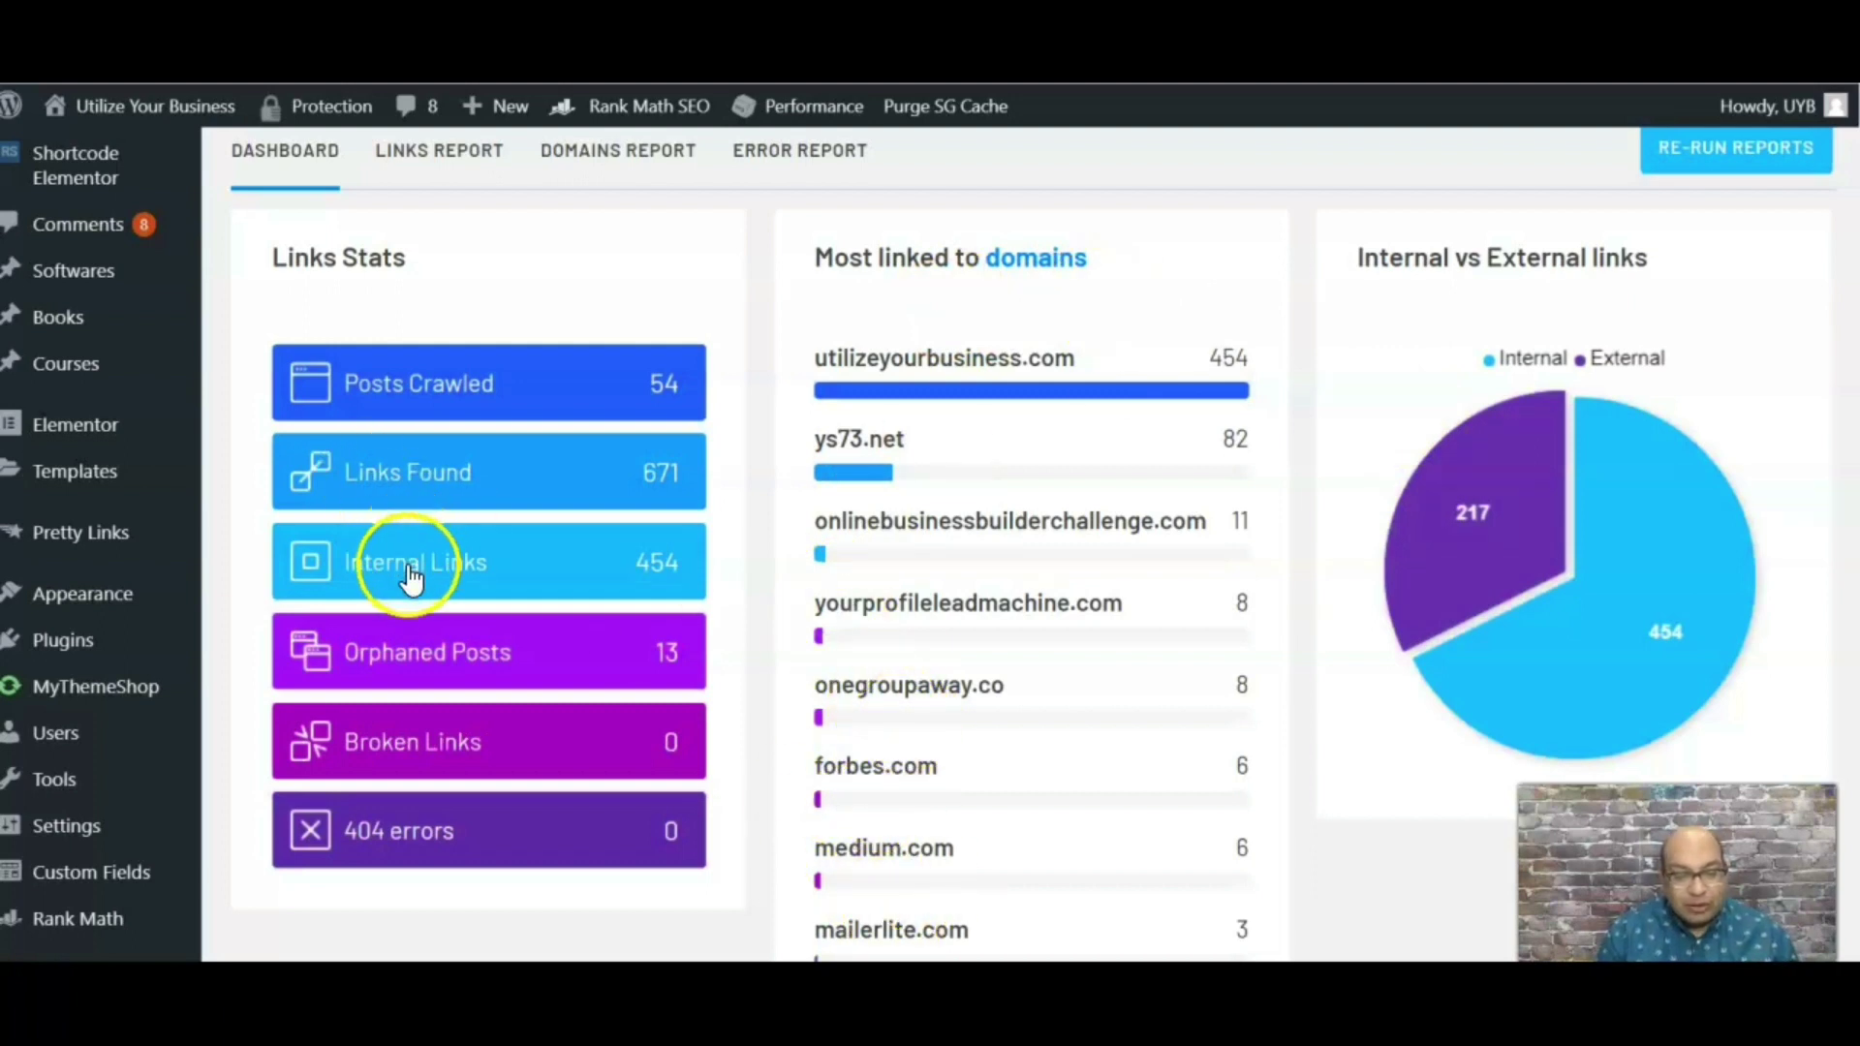
# - Examine the site's orphaned posts in the internal links report, along with the domains report and the error report
pyautogui.click(438, 644)
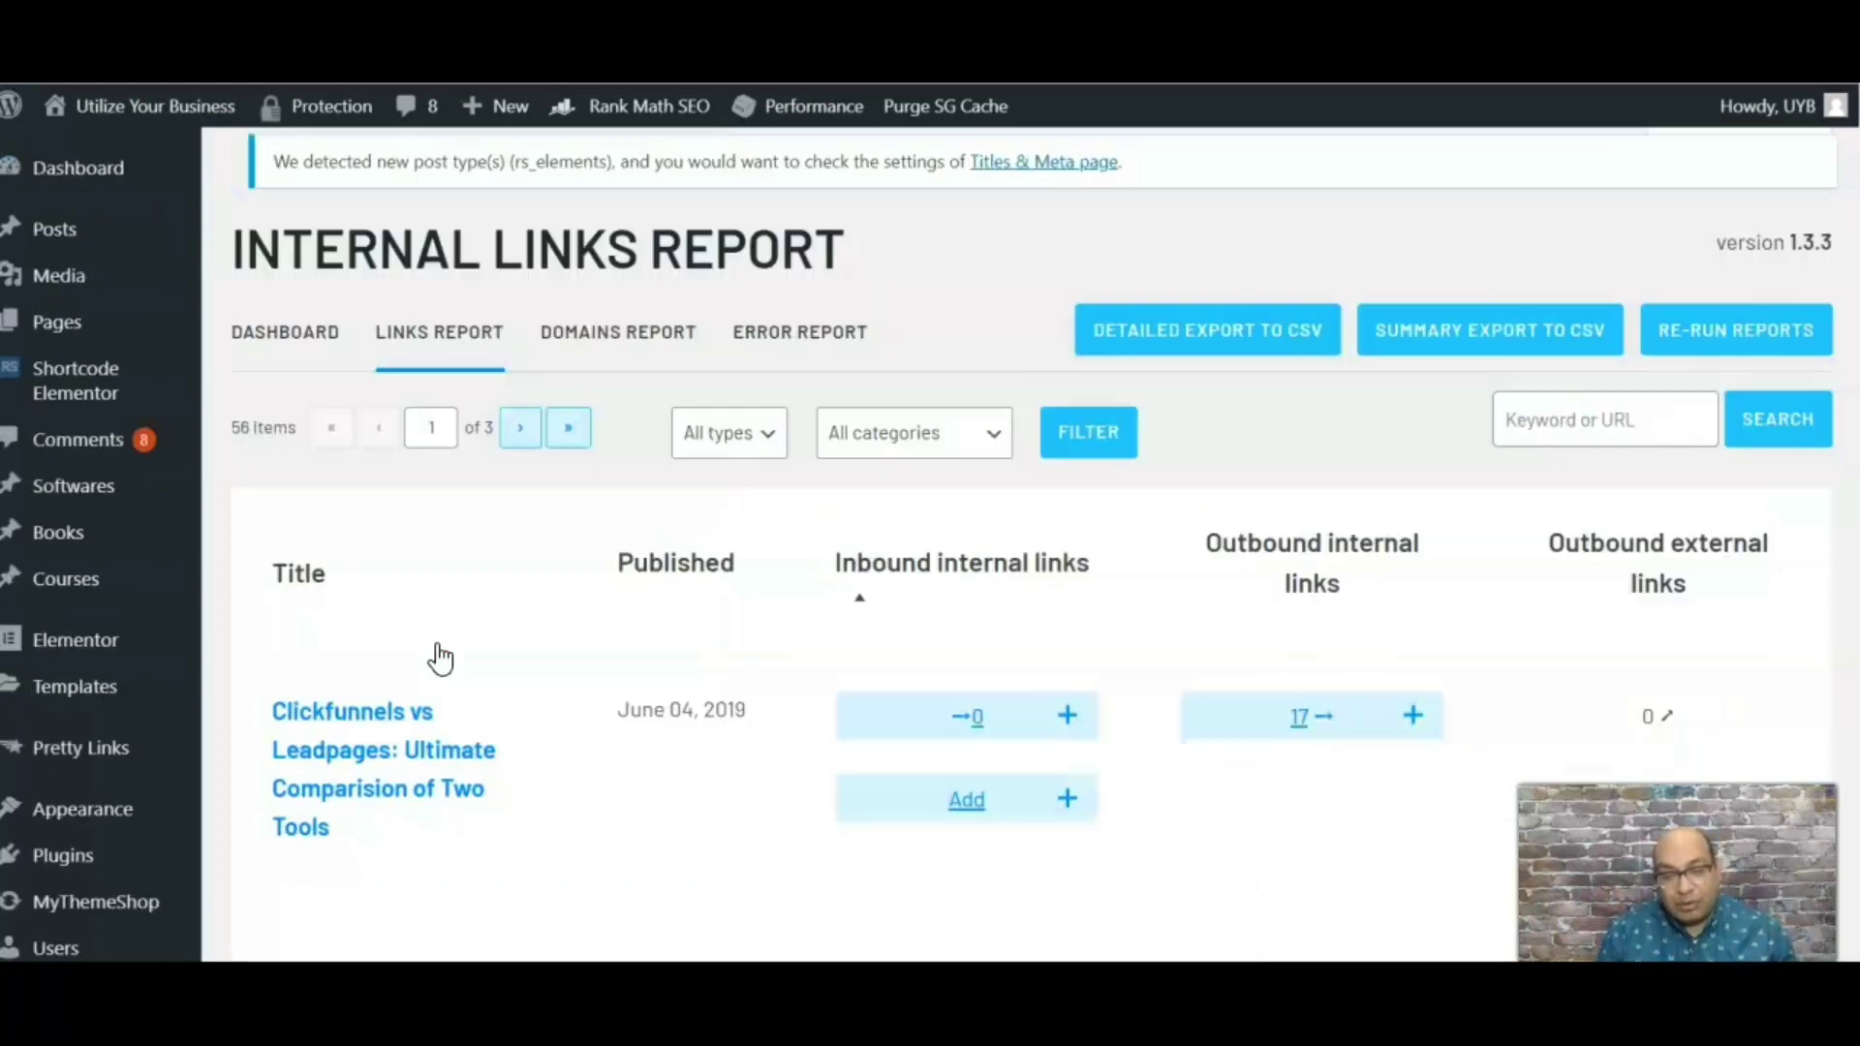
pyautogui.click(595, 804)
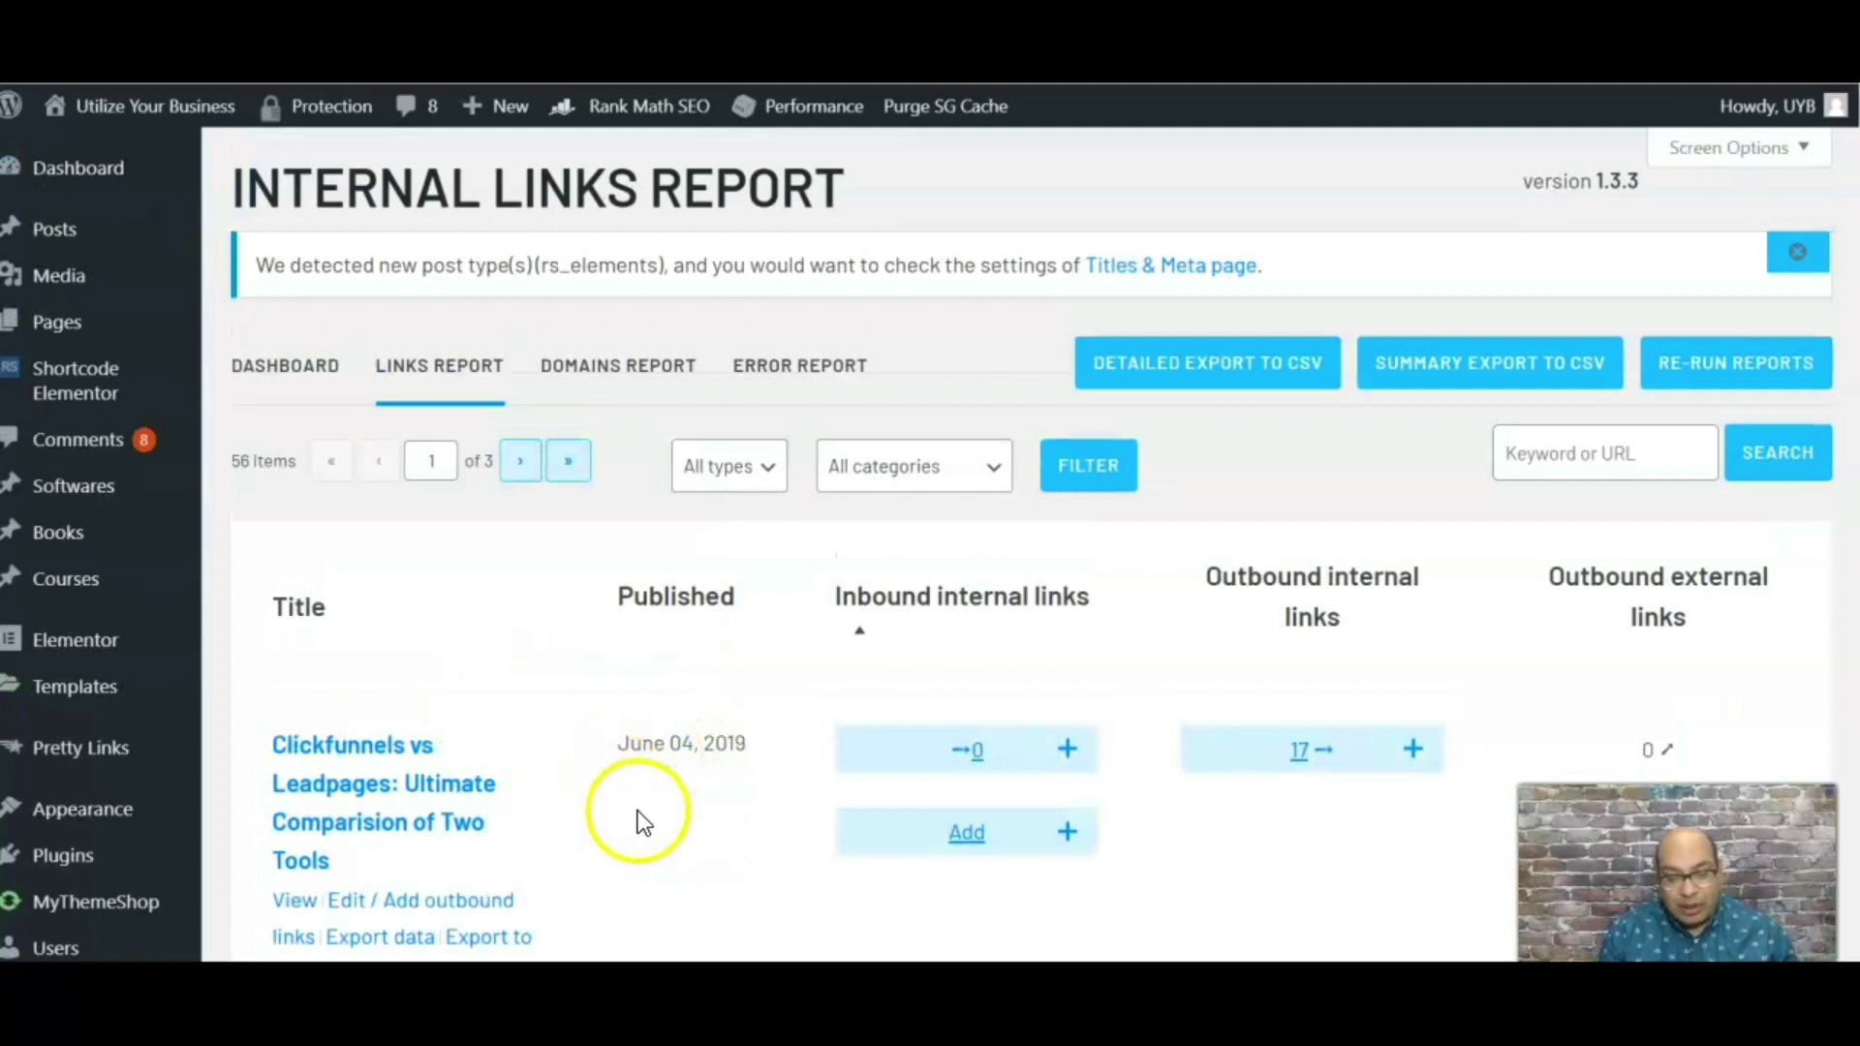
pyautogui.click(645, 390)
pyautogui.click(771, 380)
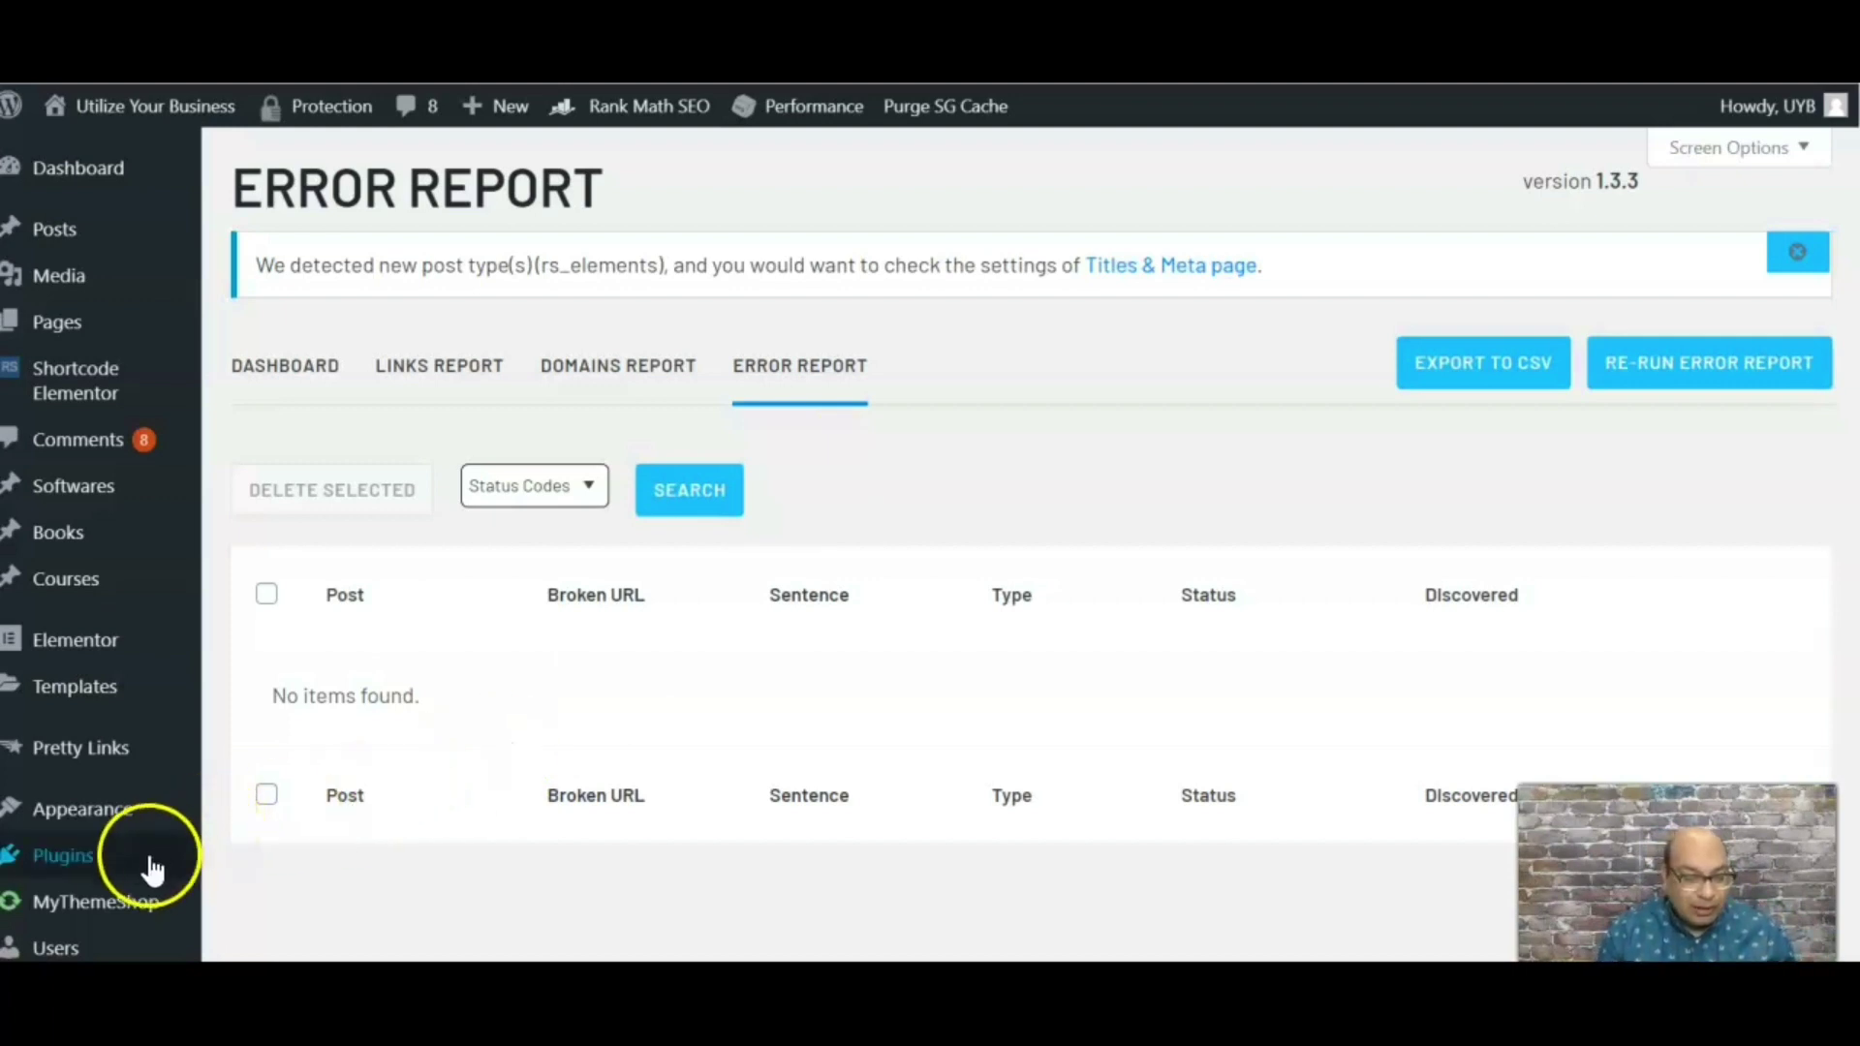
# - Open the untitled draft from the list of all posts and go to its Link Whisper suggestions below the content
pyautogui.moveTo(89, 224)
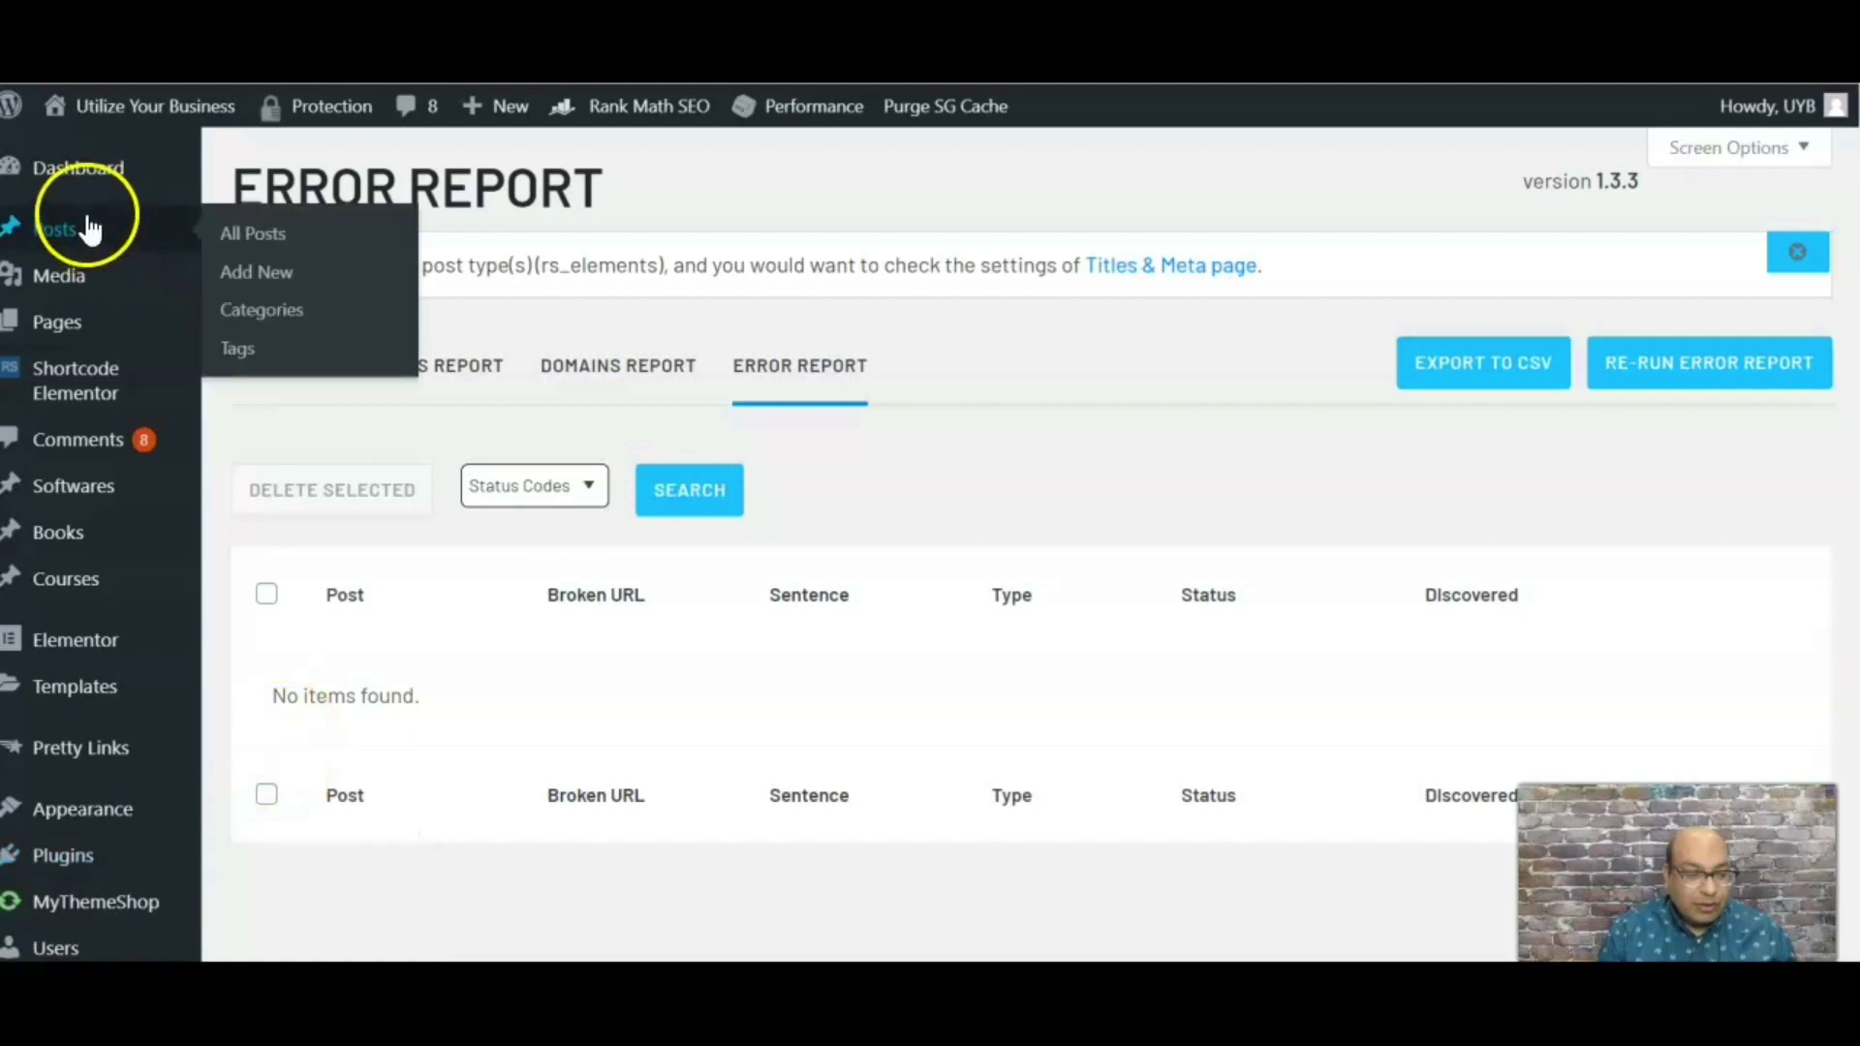
pyautogui.click(226, 234)
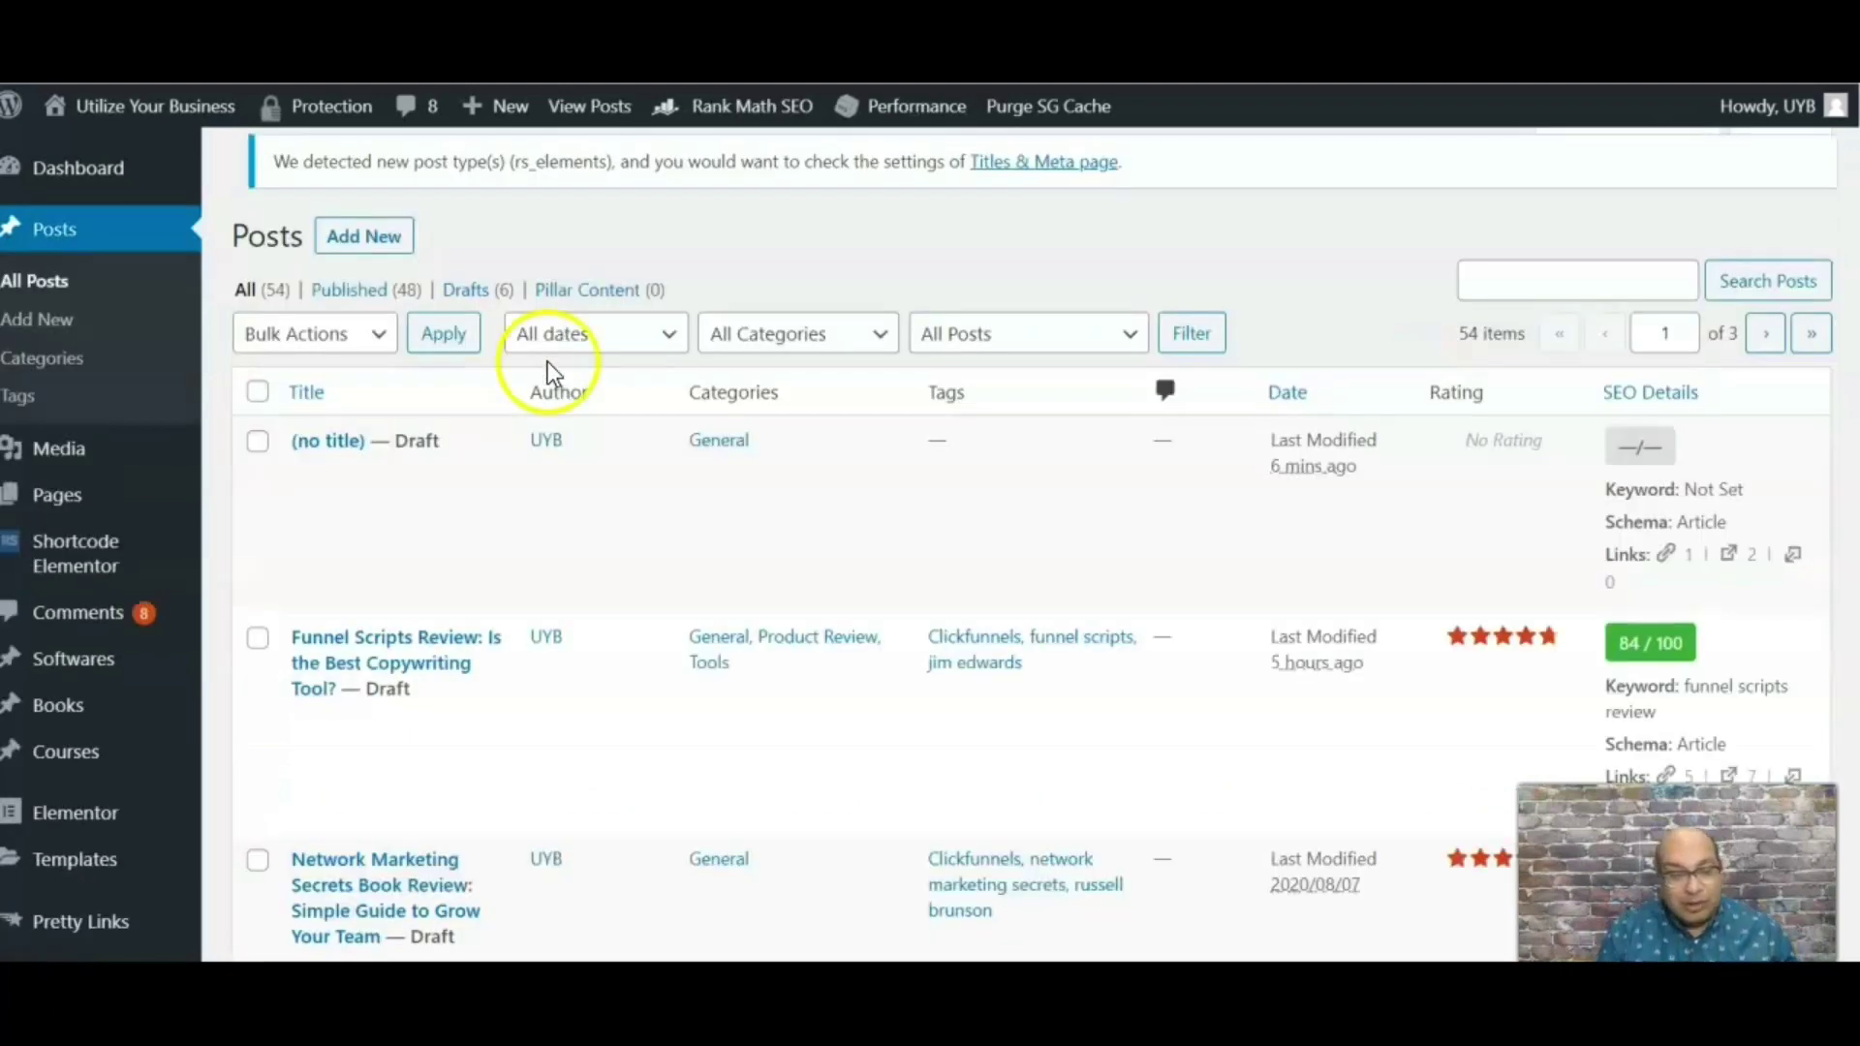
pyautogui.moveTo(368, 470)
pyautogui.click(306, 504)
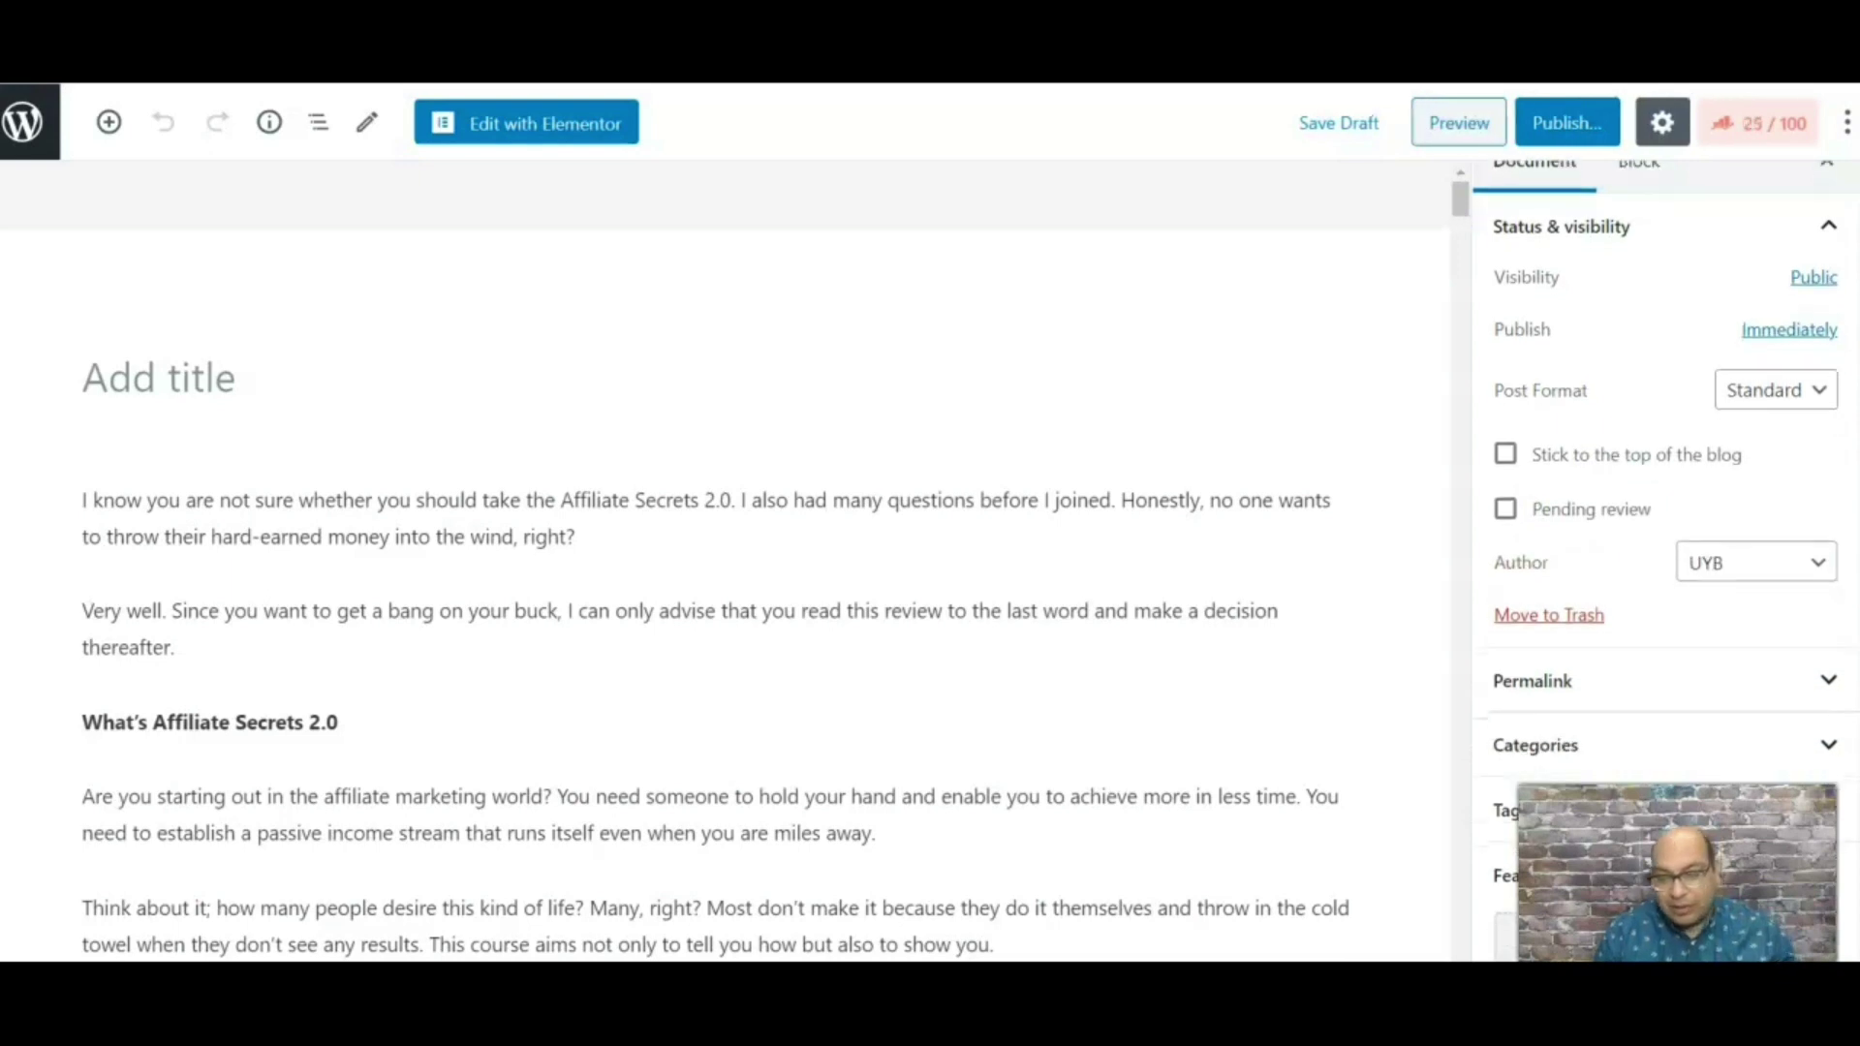
pyautogui.moveTo(1460, 205); pyautogui.dragTo(1458, 710)
pyautogui.moveTo(1275, 477); pyautogui.dragTo(1276, 532)
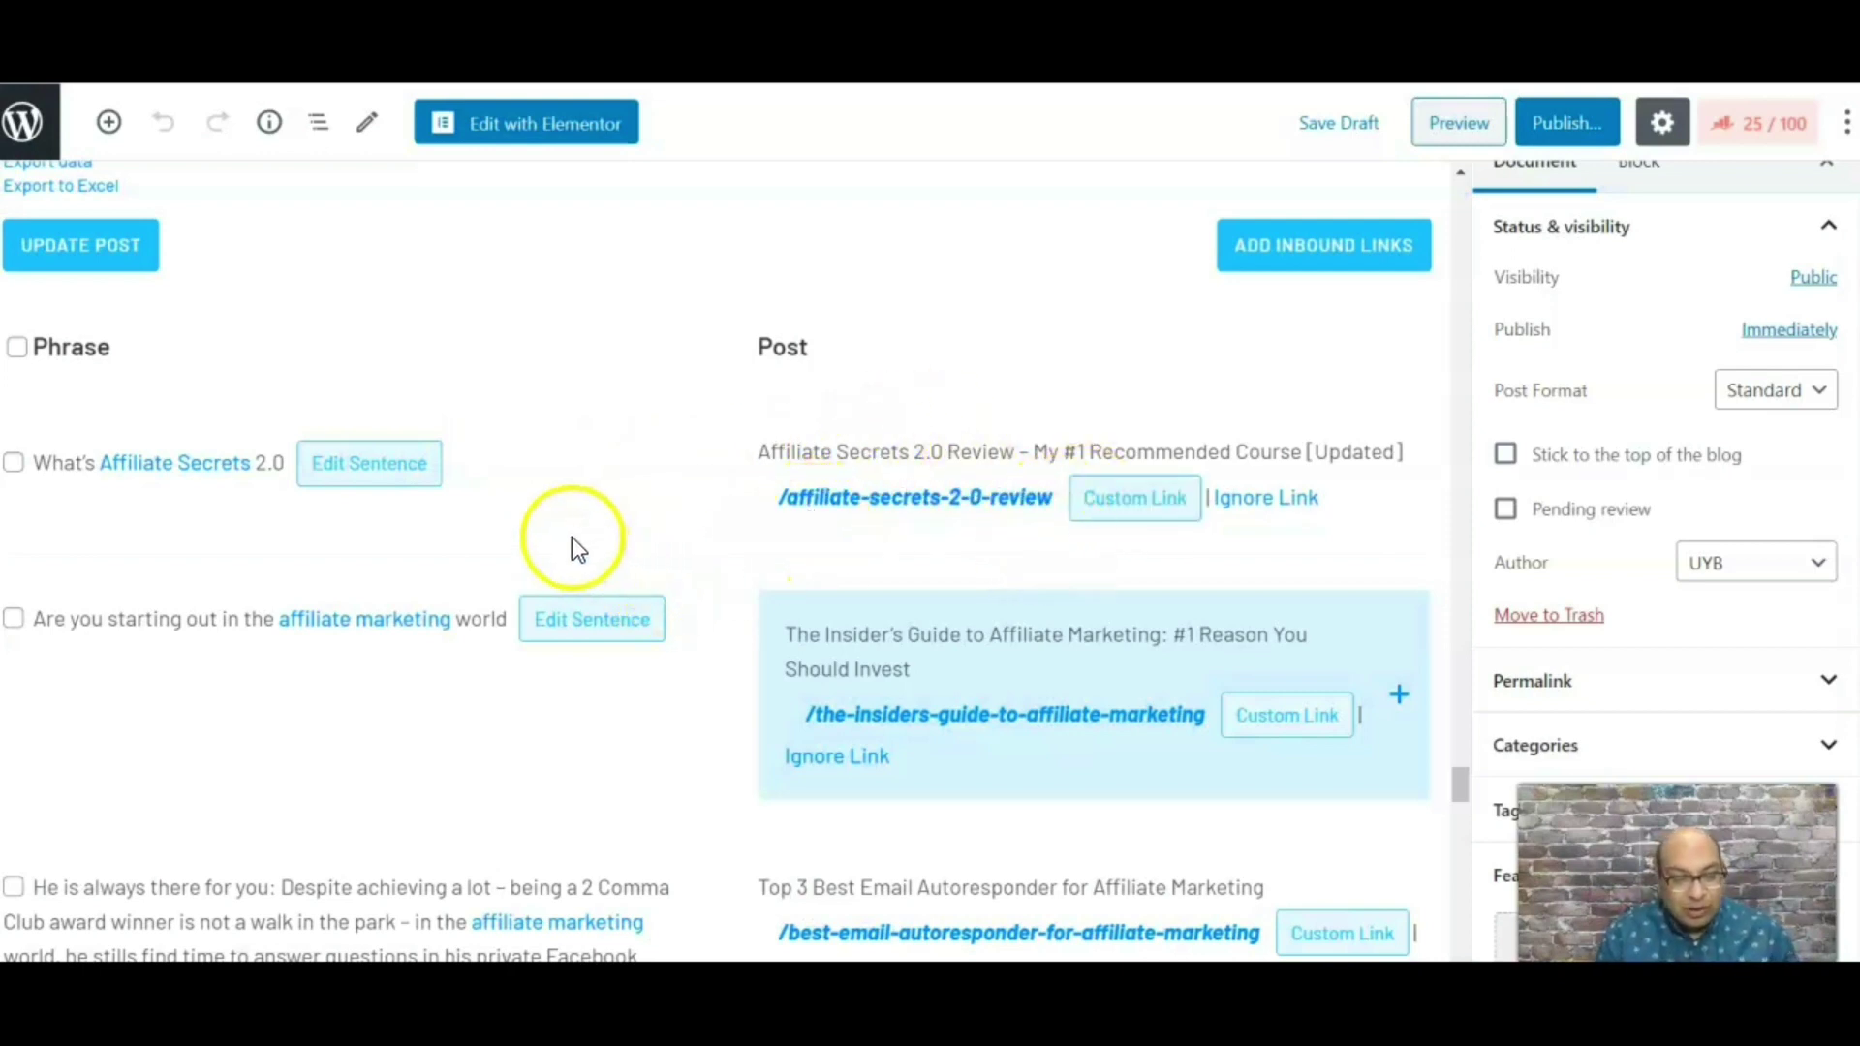
# - Try selecting the link suggestion for the phrase "What's Affiliate Secrets 2.0" and deselect it
pyautogui.click(14, 465)
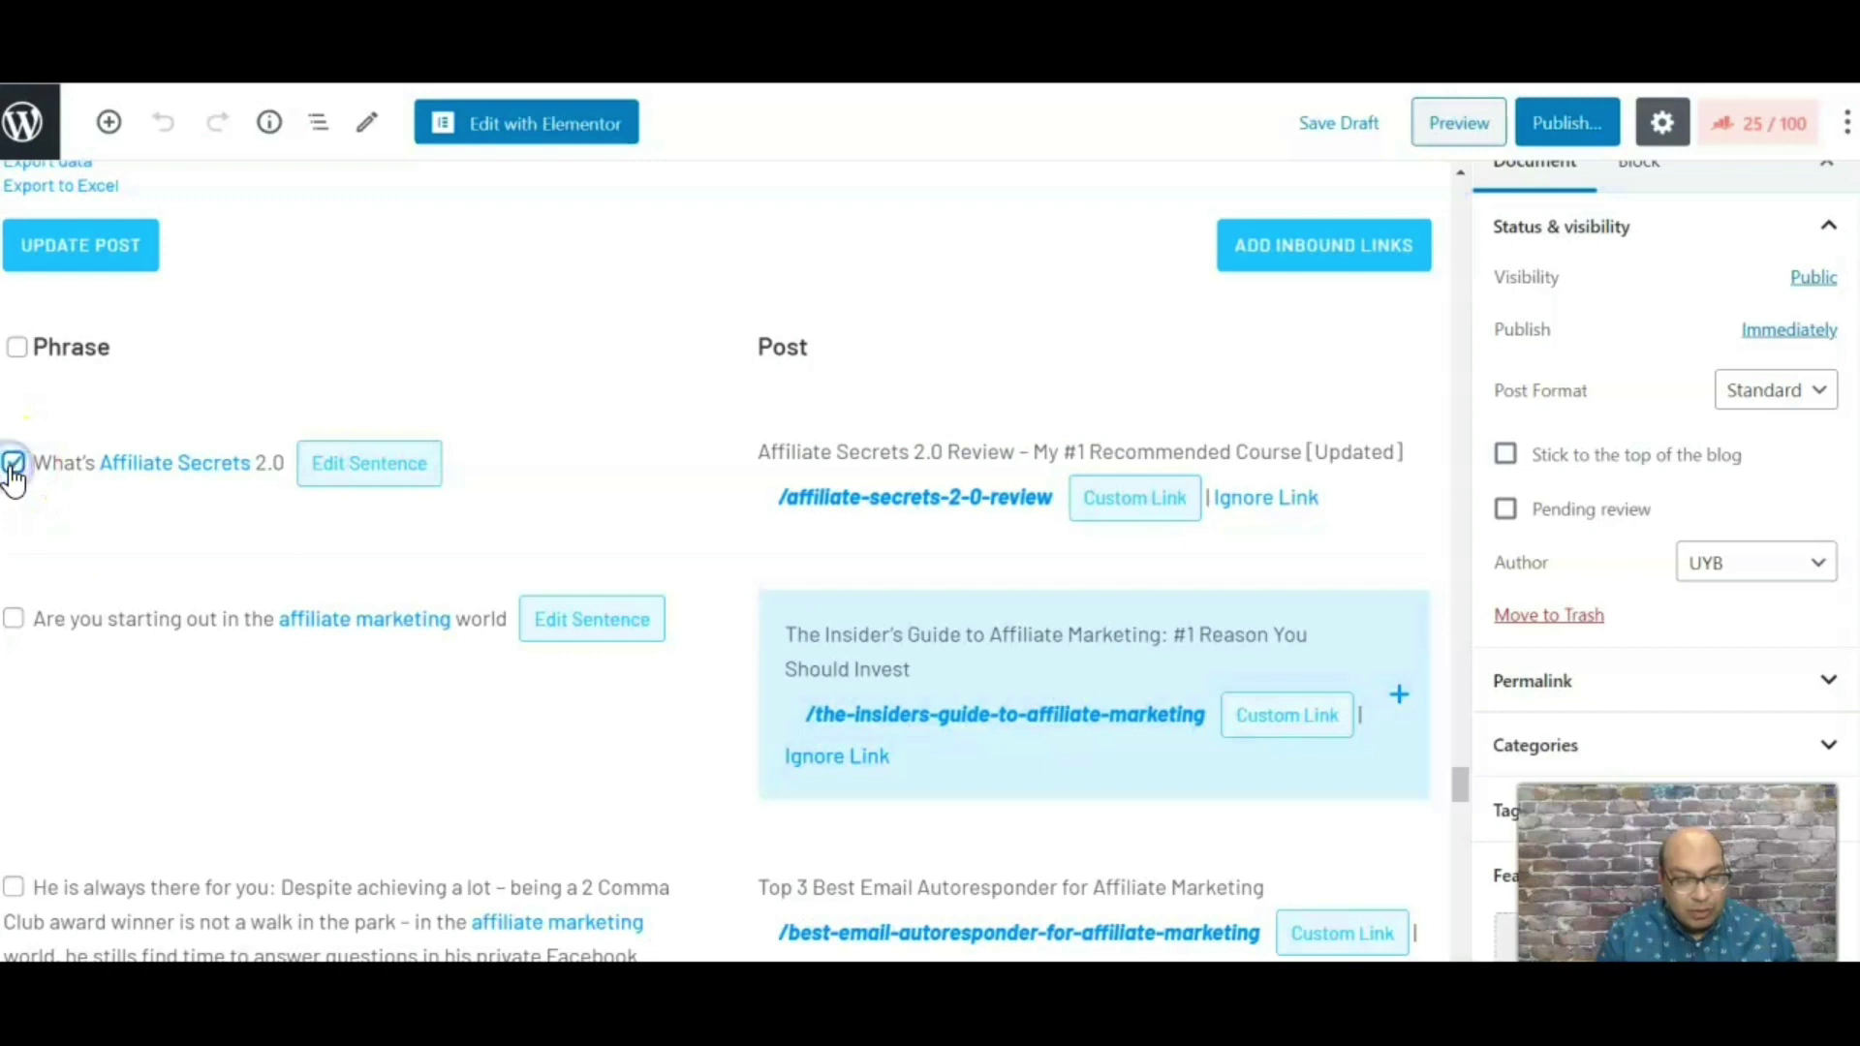
pyautogui.click(14, 464)
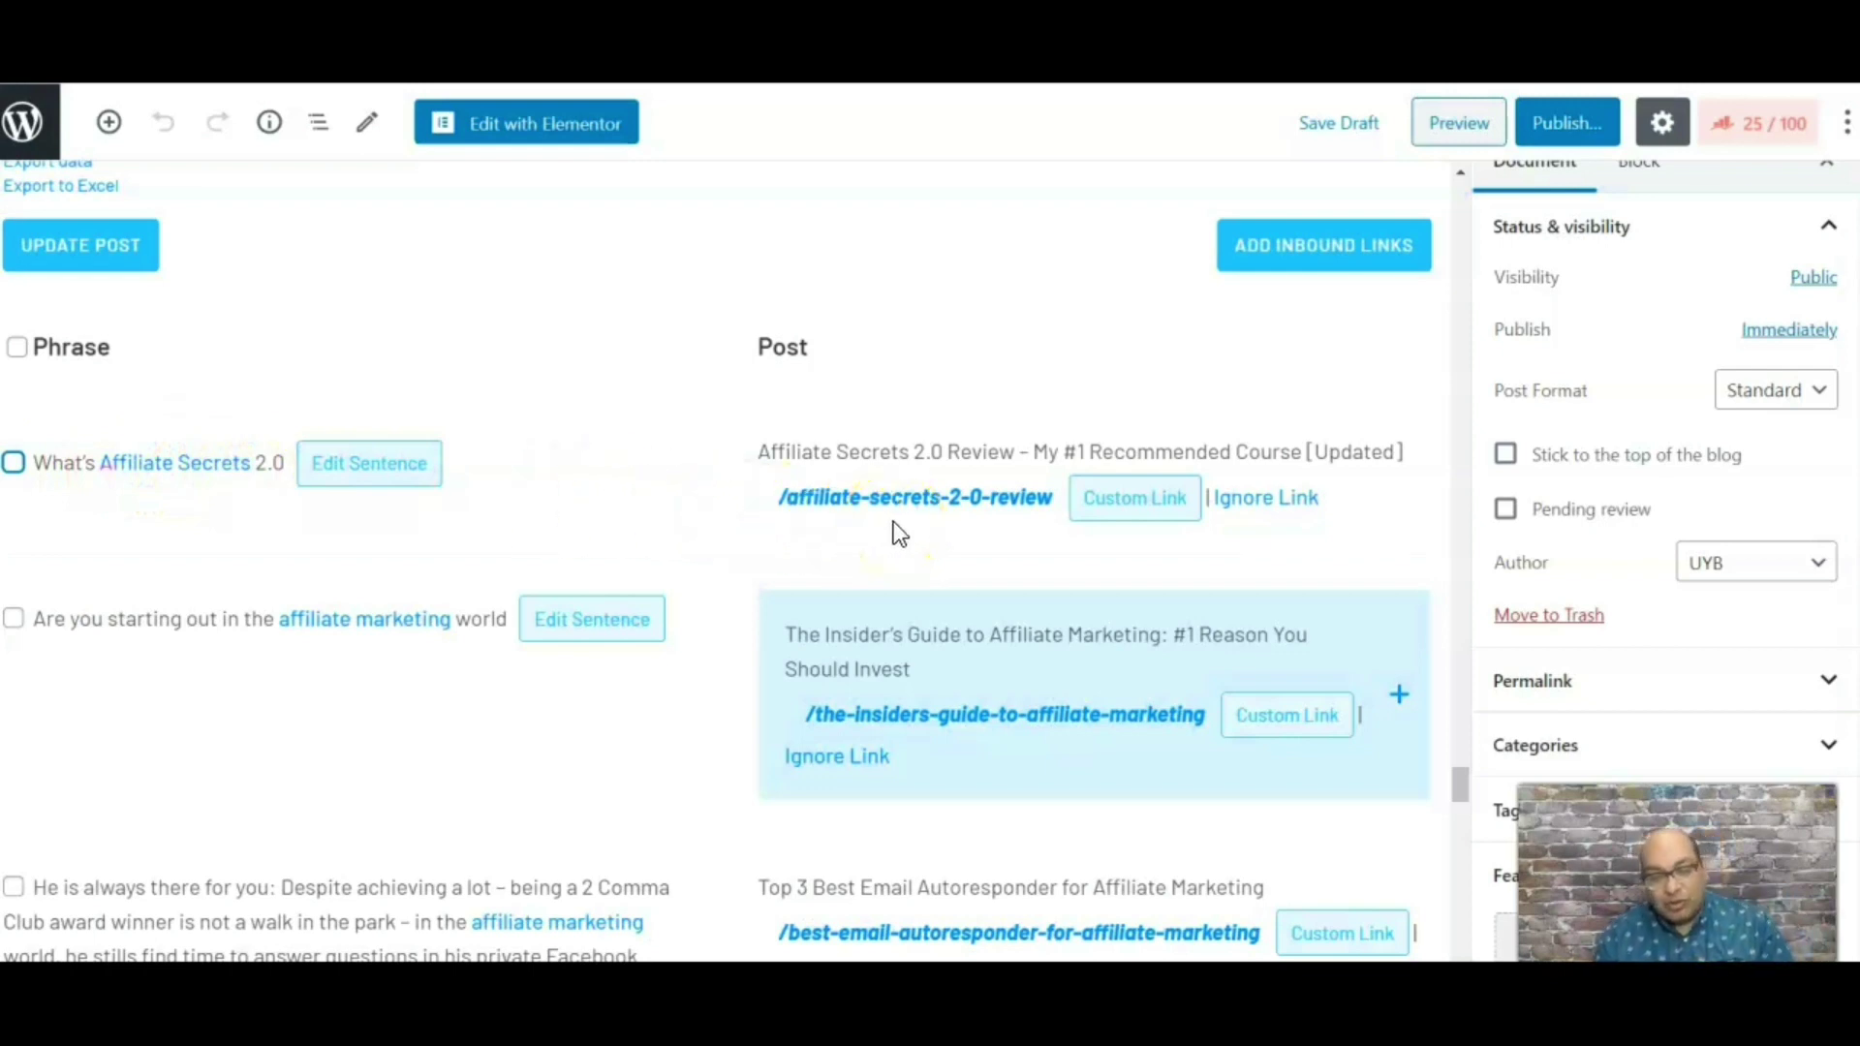
# - Open the suggested sentence "Are you starting out in the affiliate marketing world" in its sentence editor and save it
pyautogui.scroll(-4, 130, 235)
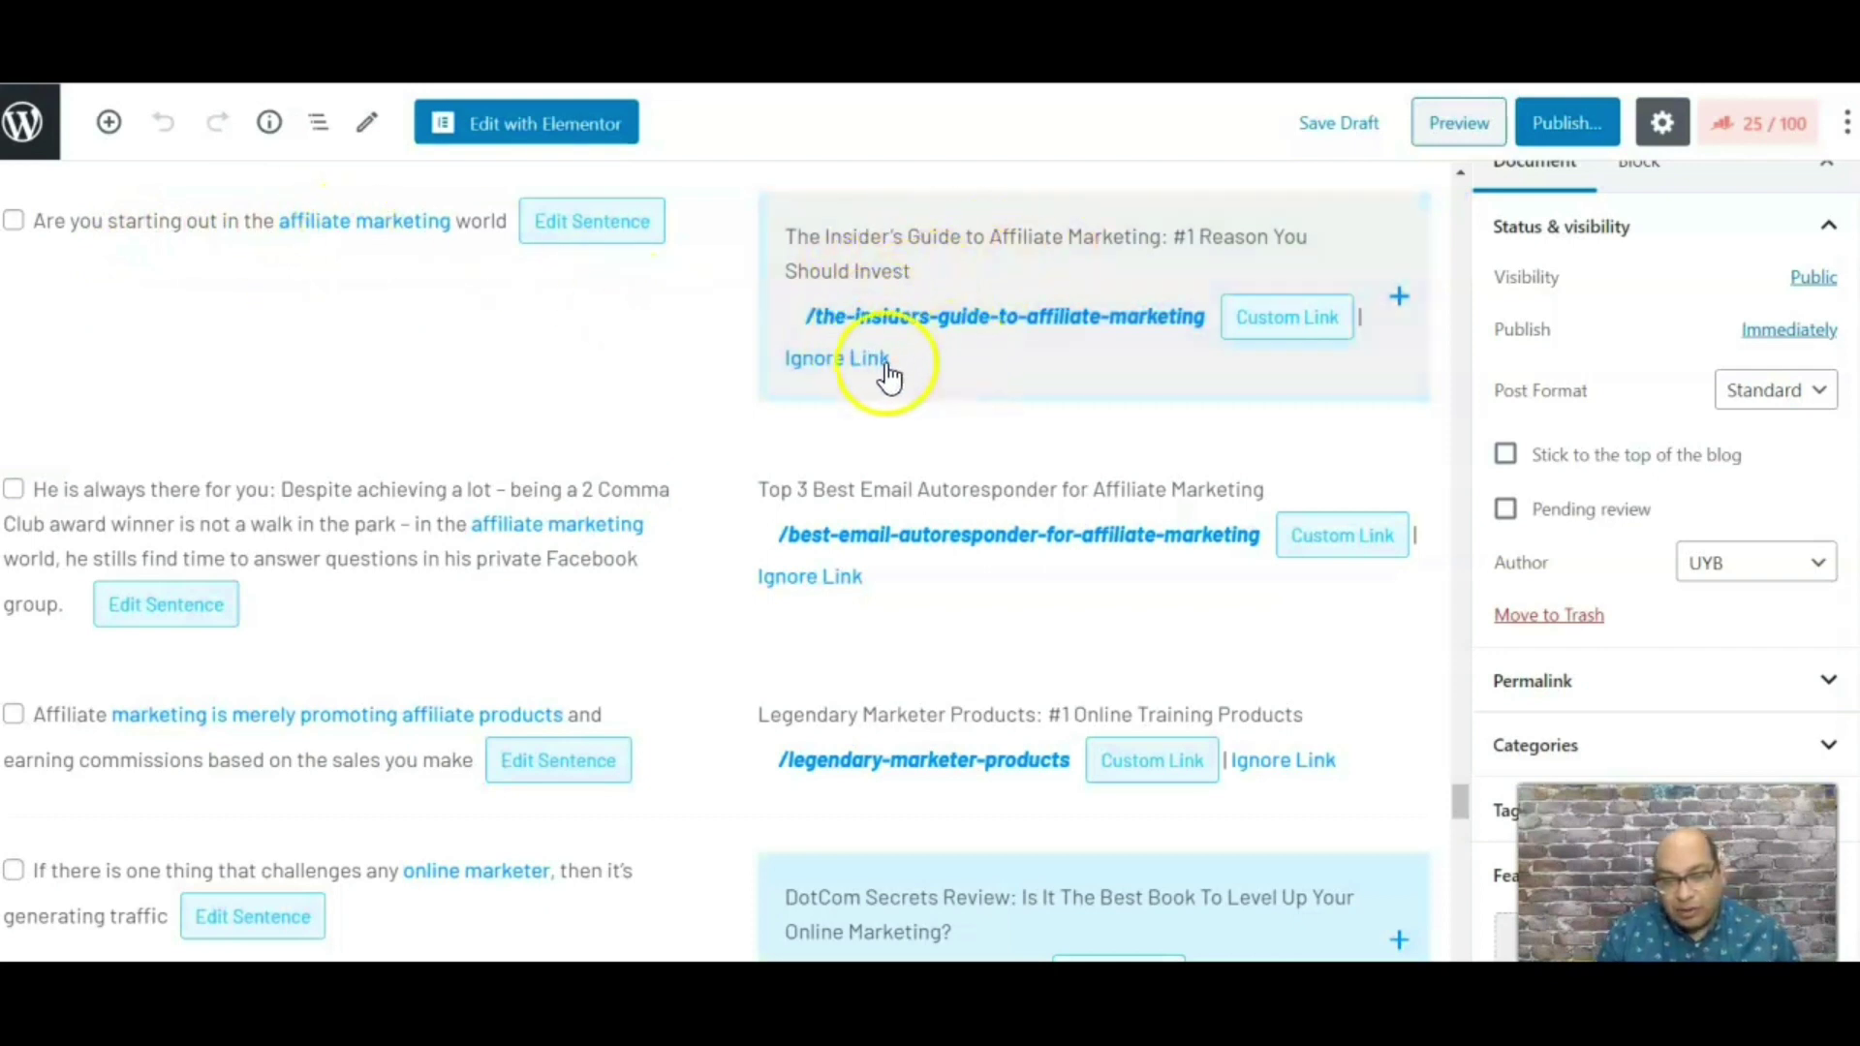
pyautogui.click(1831, 709)
pyautogui.click(573, 242)
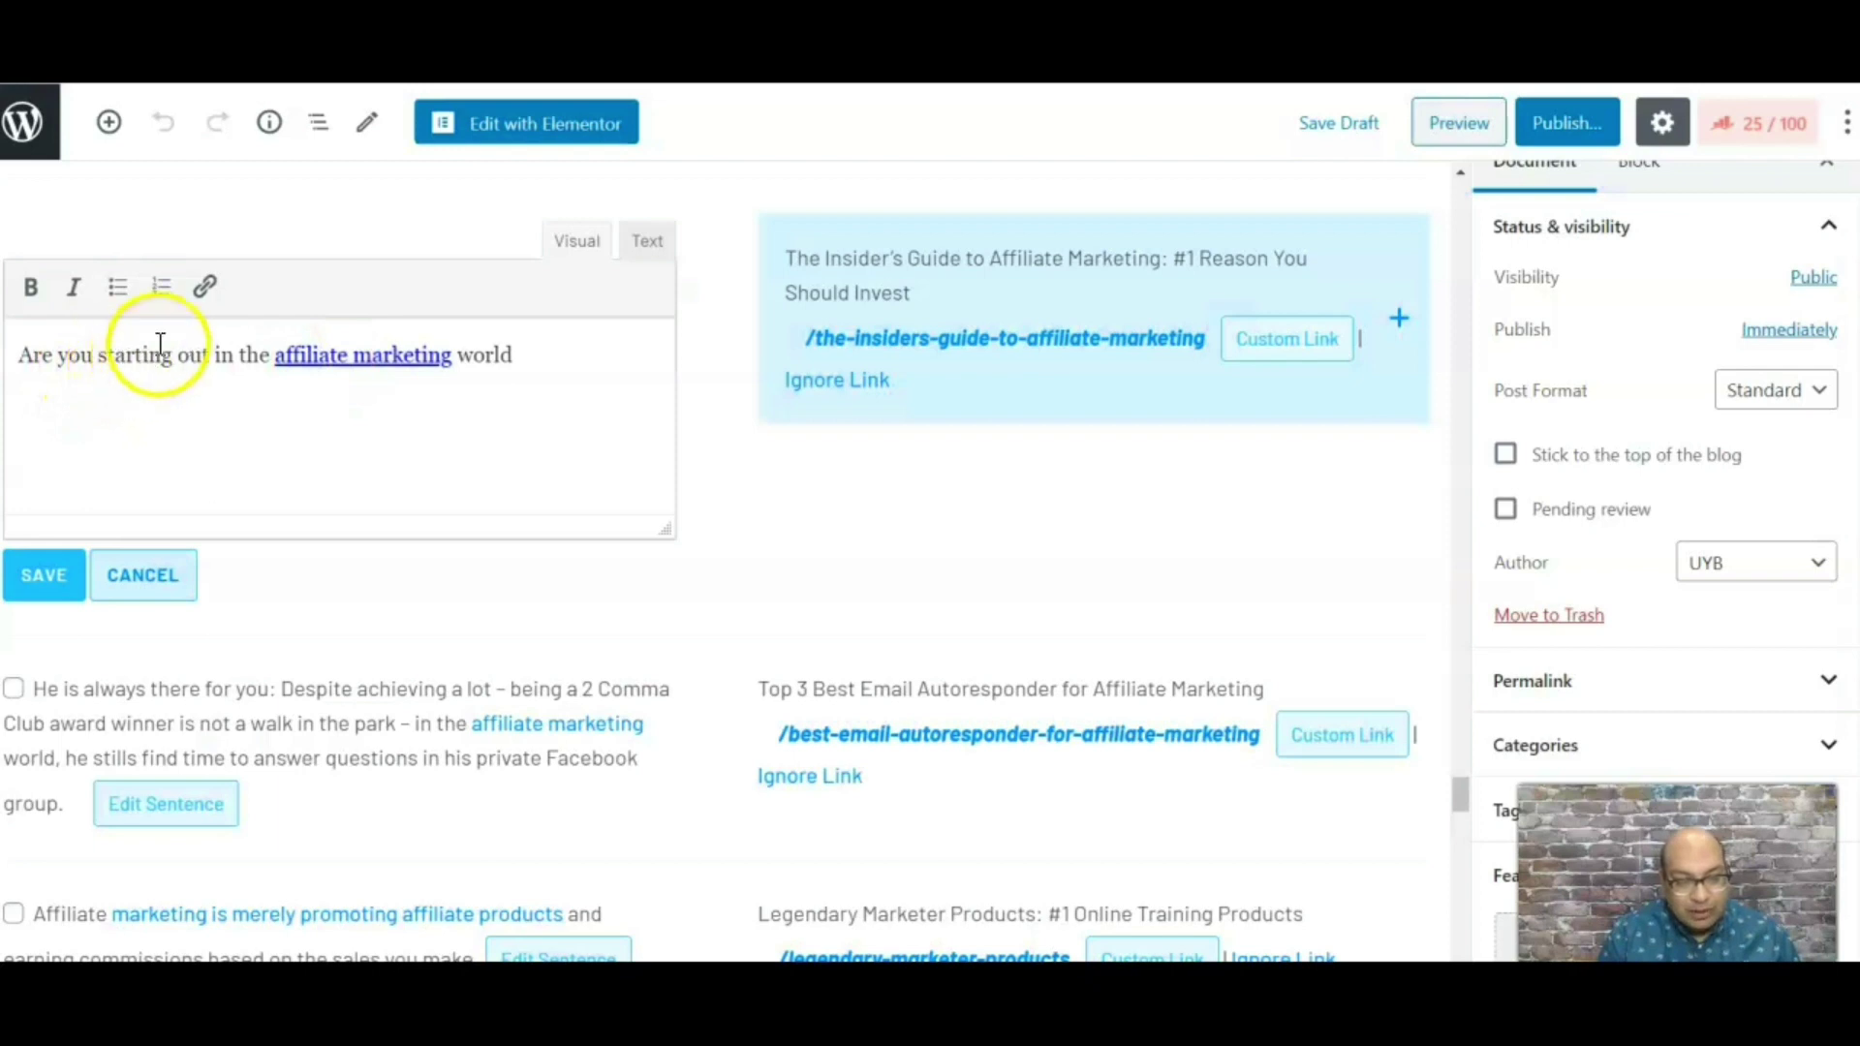
pyautogui.click(198, 375)
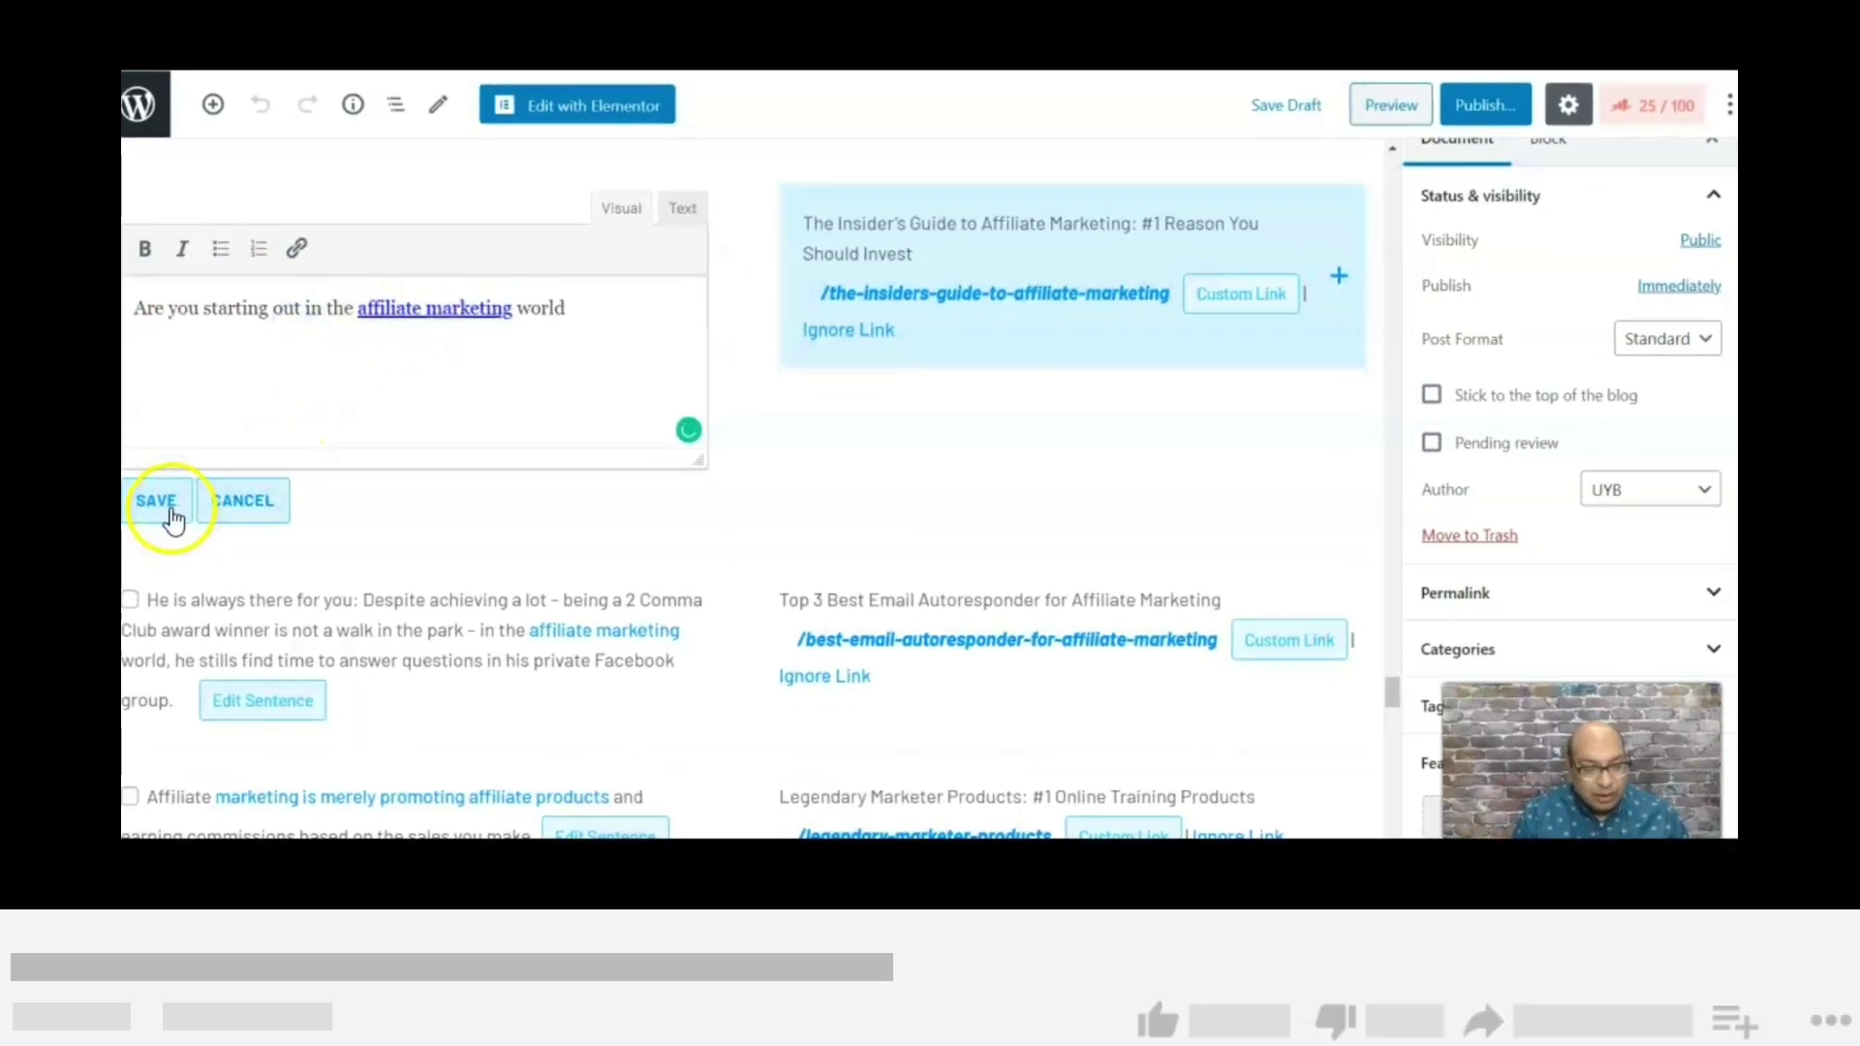
pyautogui.click(60, 586)
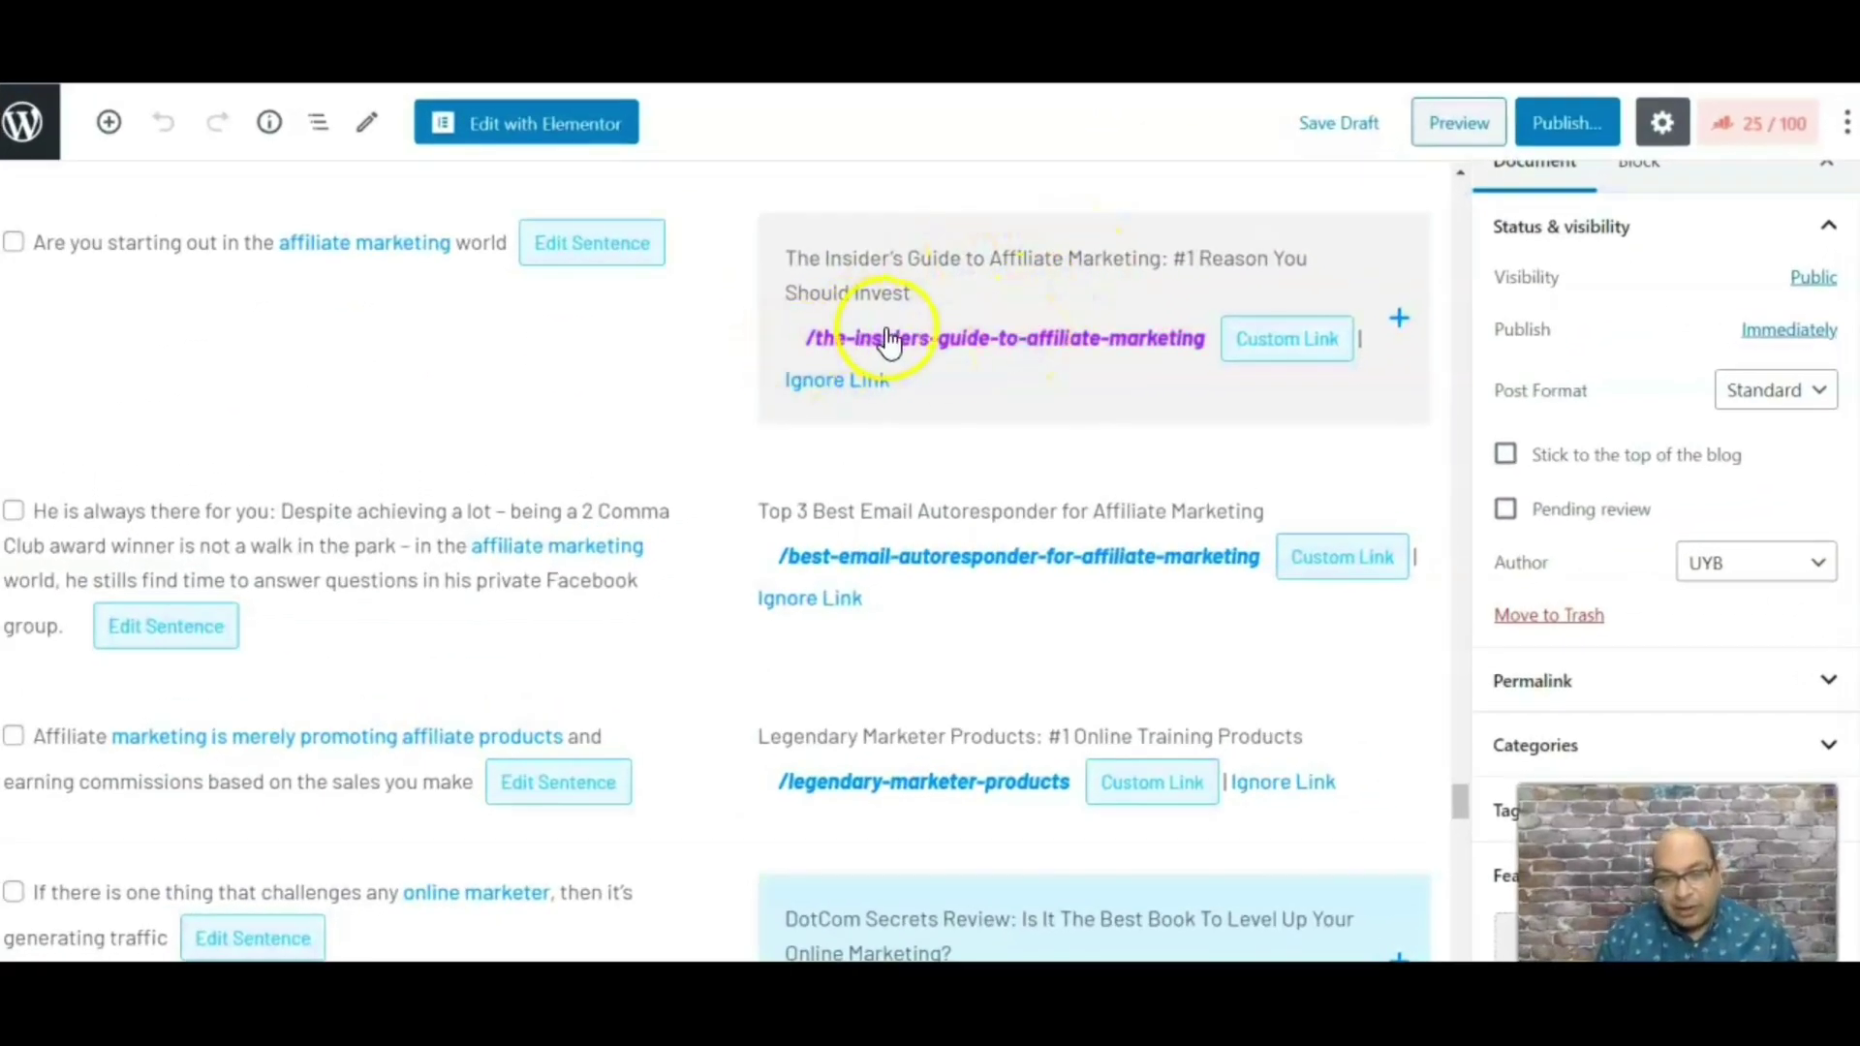
# - Check the custom link and alternative post options for the "Are you starting out in the affiliate marketing world" suggestion, and select it with The Insider's Guide as target
pyautogui.click(1295, 339)
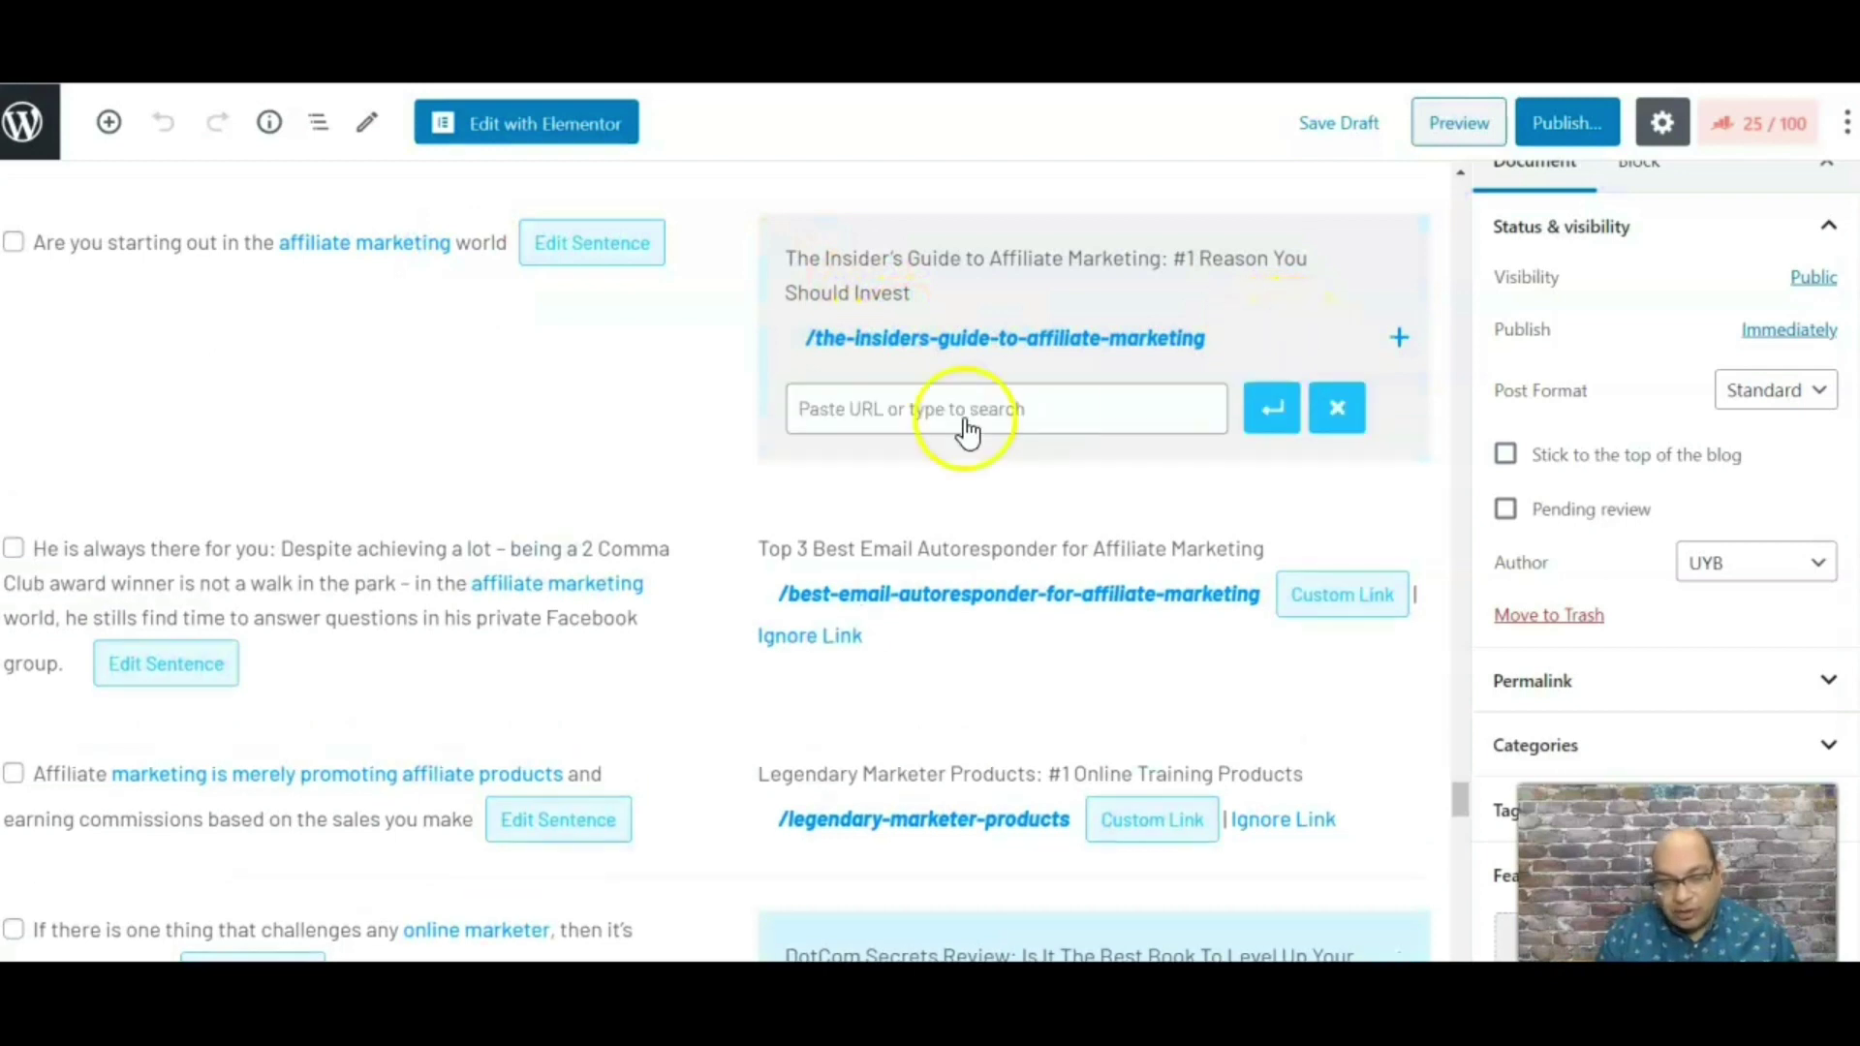
pyautogui.click(848, 410)
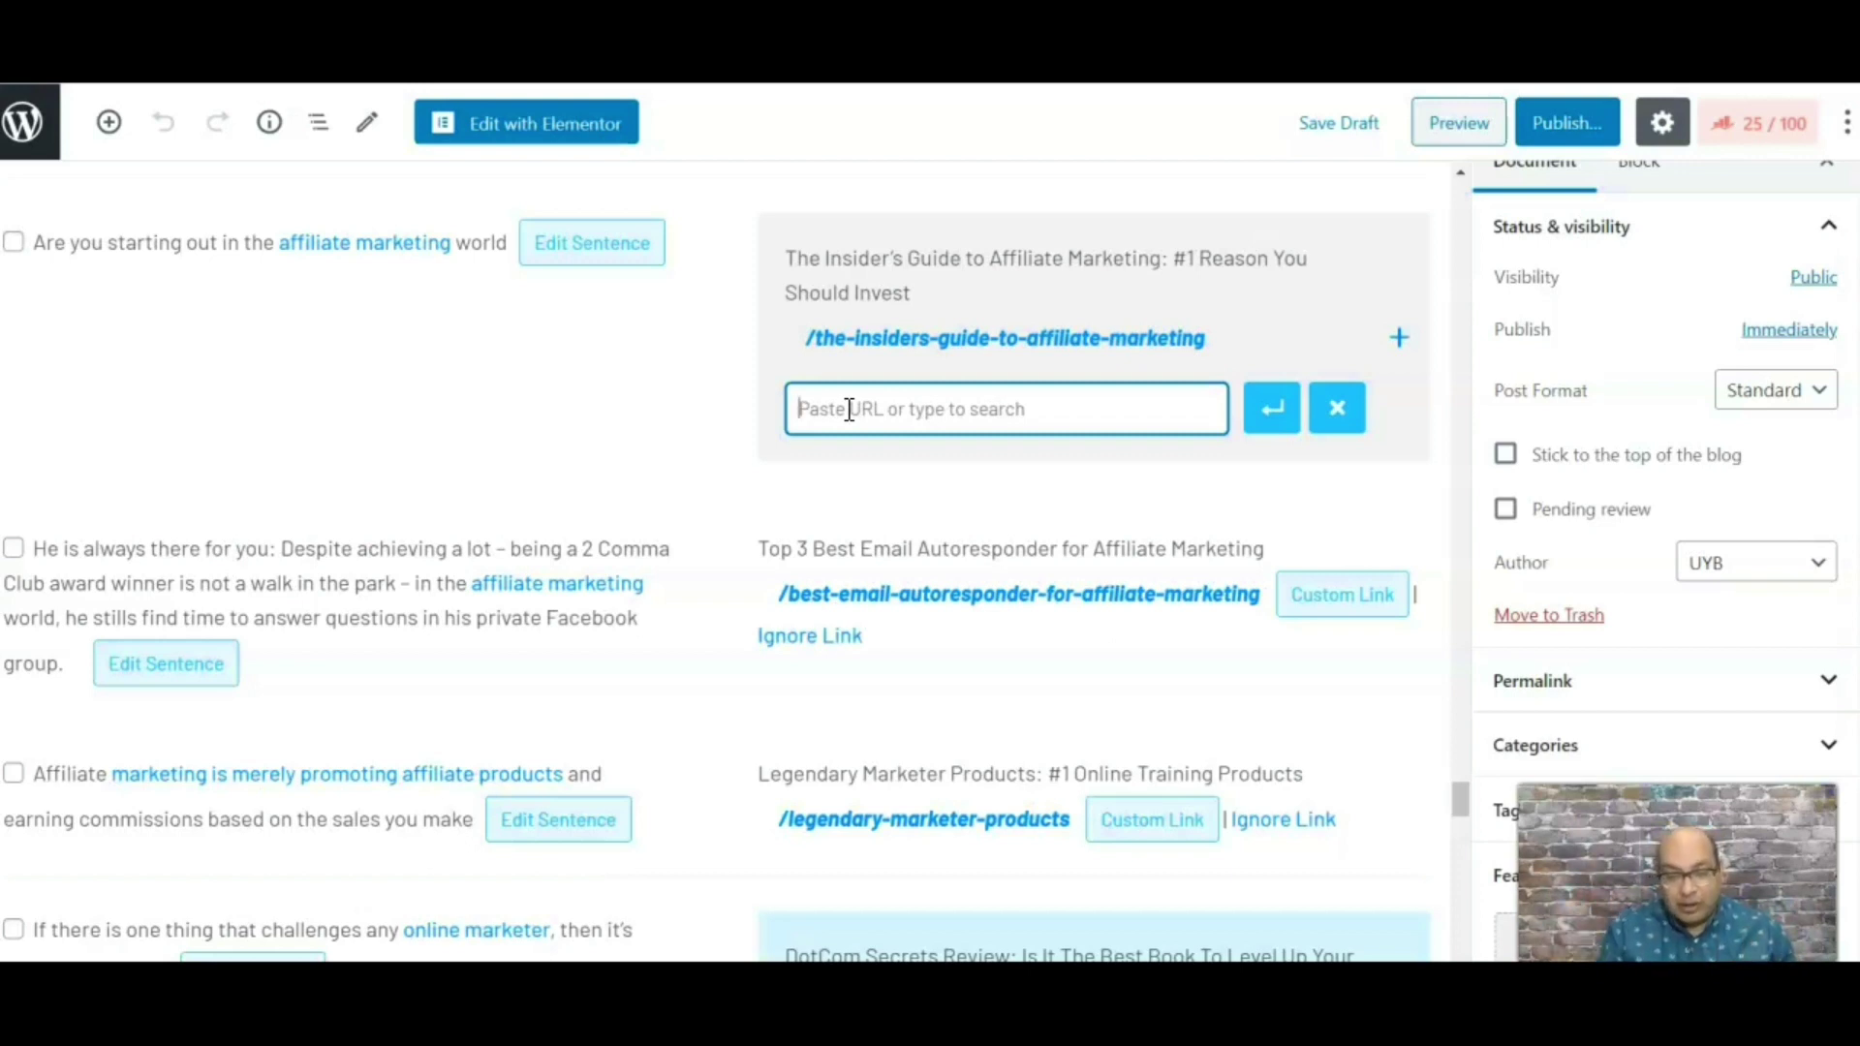
pyautogui.click(858, 504)
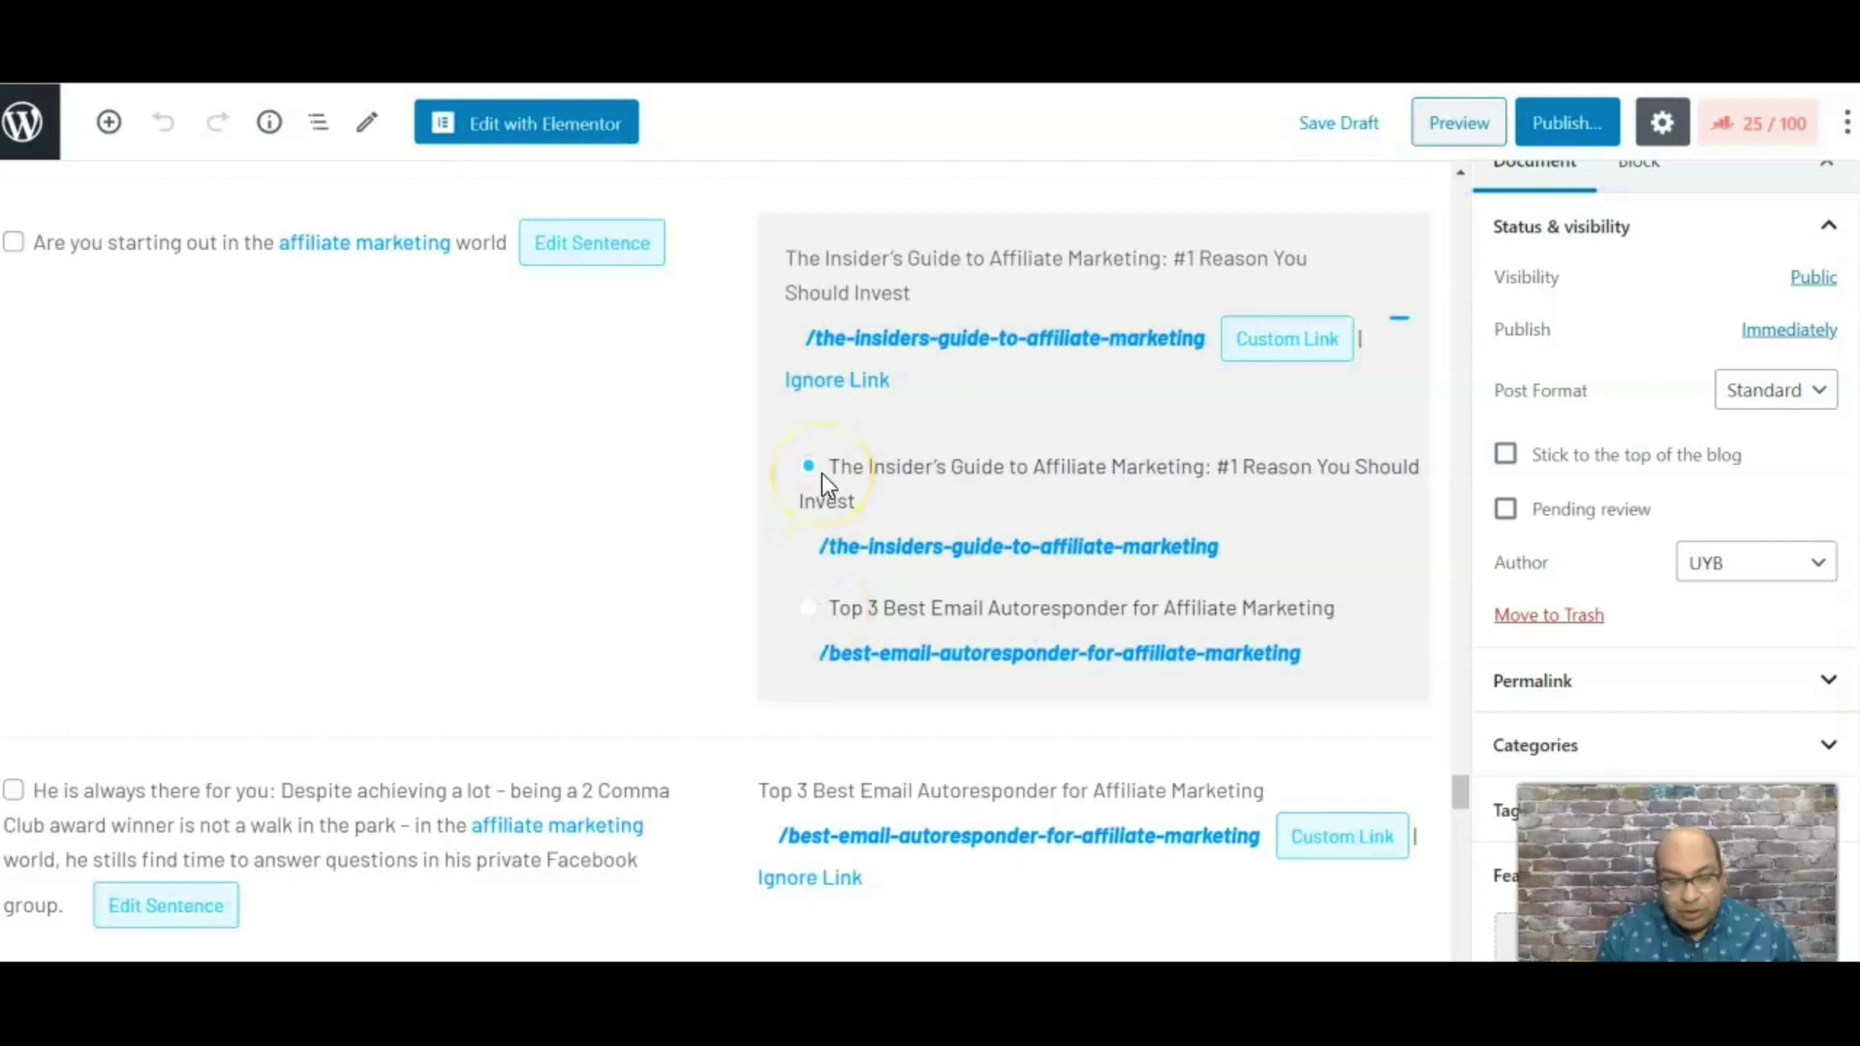
pyautogui.click(15, 243)
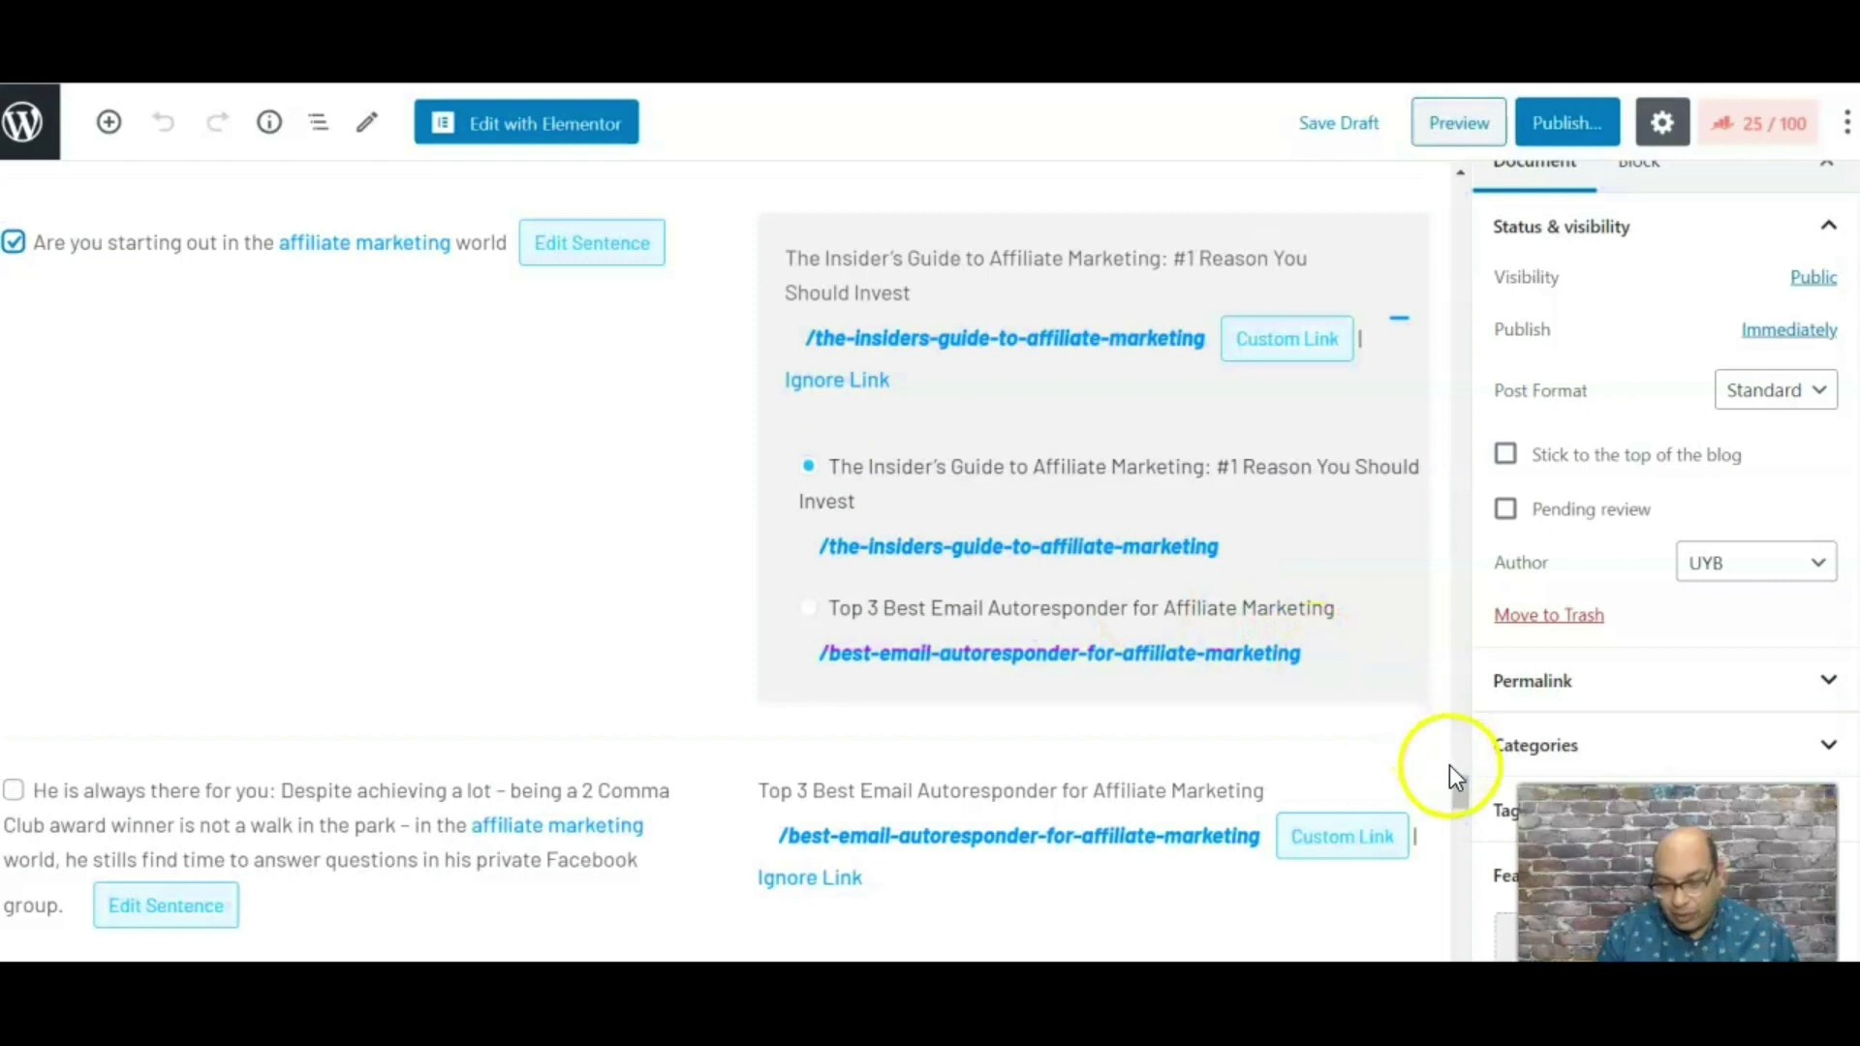
# - Add the One Group Away Challenge Review link suggested for the phrase "Facebook groups" to the ignore list
pyautogui.moveTo(1457, 783); pyautogui.dragTo(1462, 806)
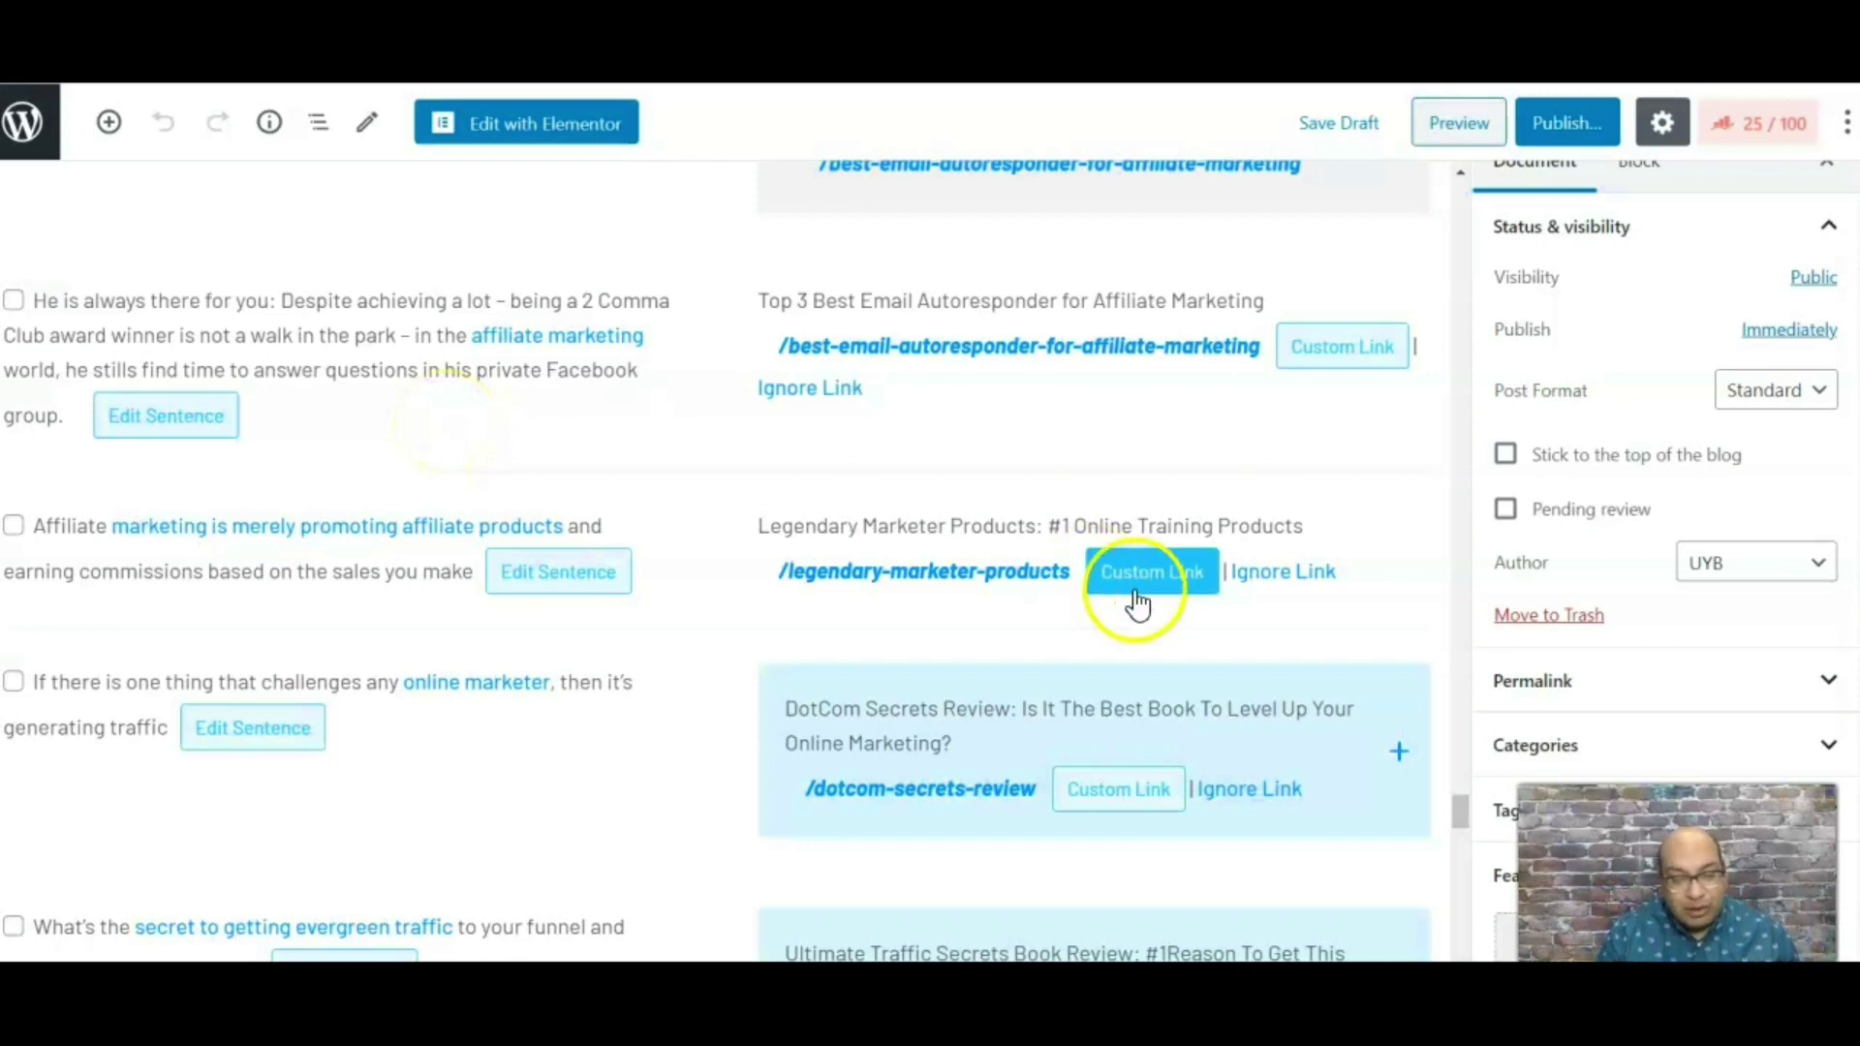
pyautogui.moveTo(1461, 817)
pyautogui.mouseDown()
pyautogui.moveTo(1466, 862)
pyautogui.moveTo(1461, 805)
pyautogui.mouseUp()
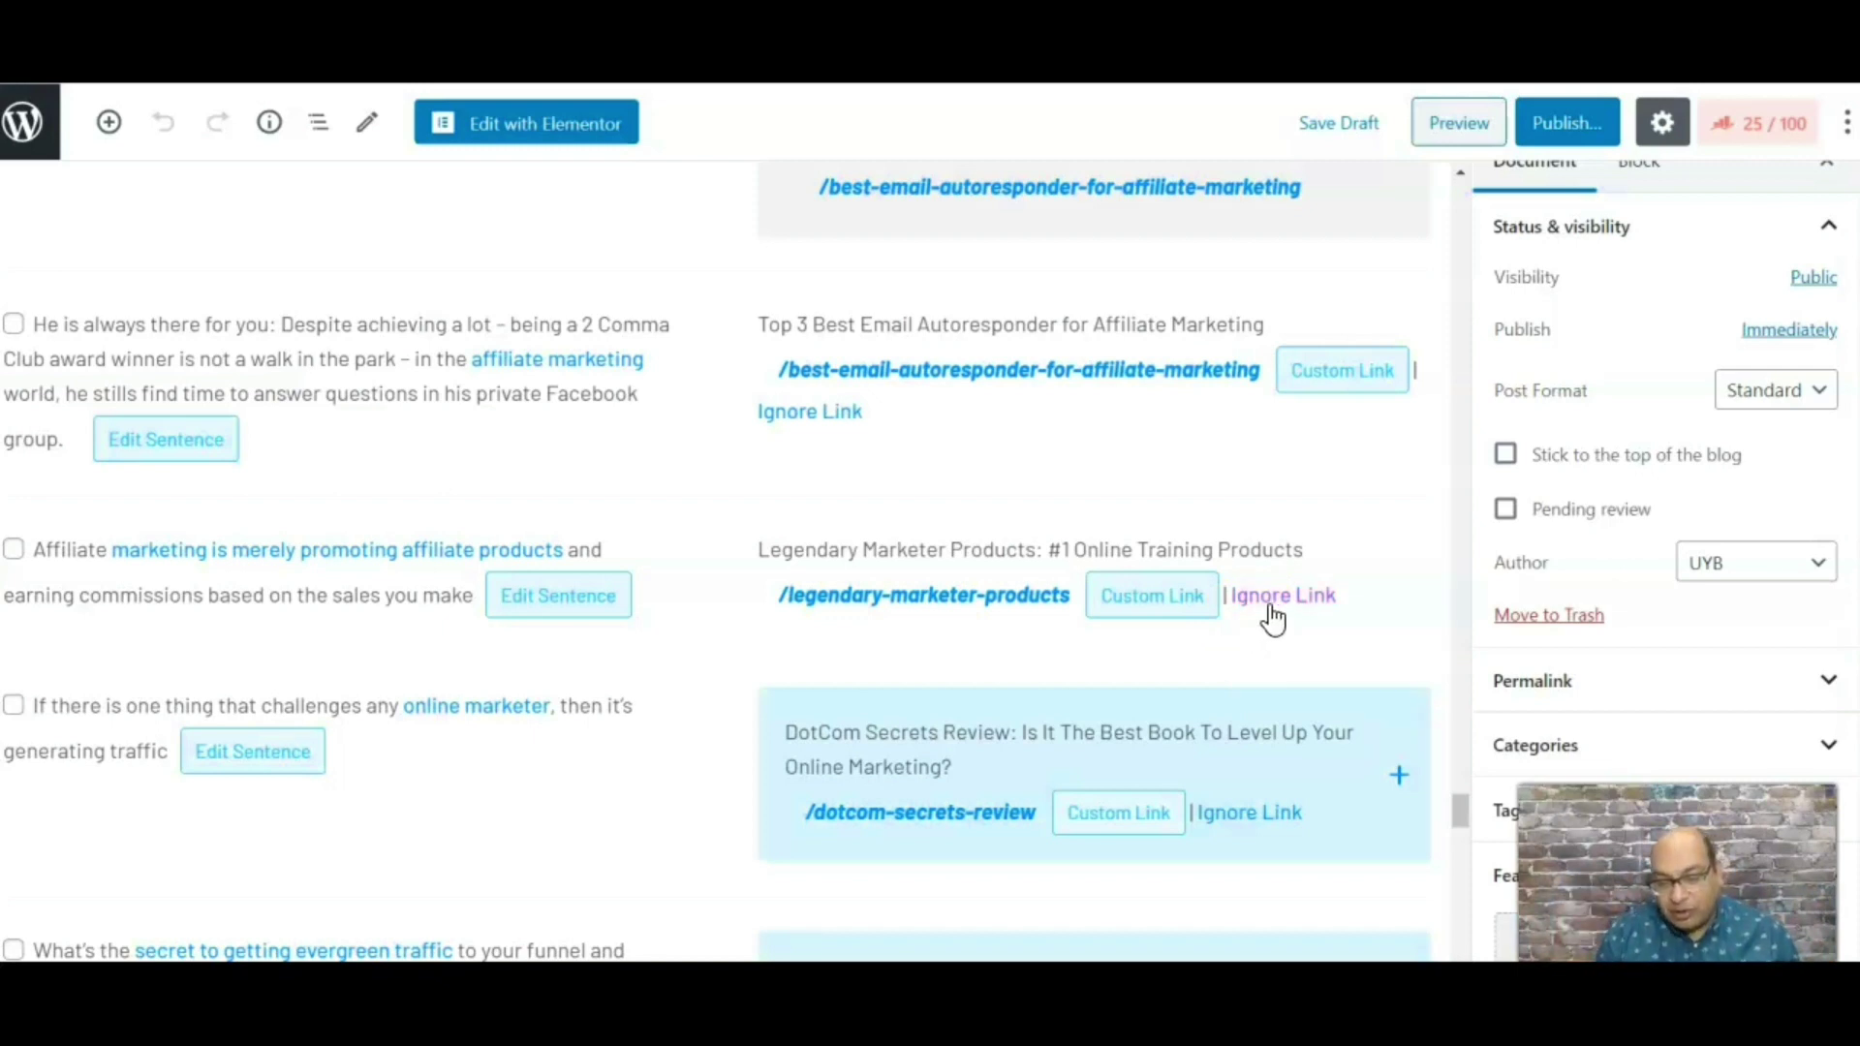
pyautogui.click(1461, 835)
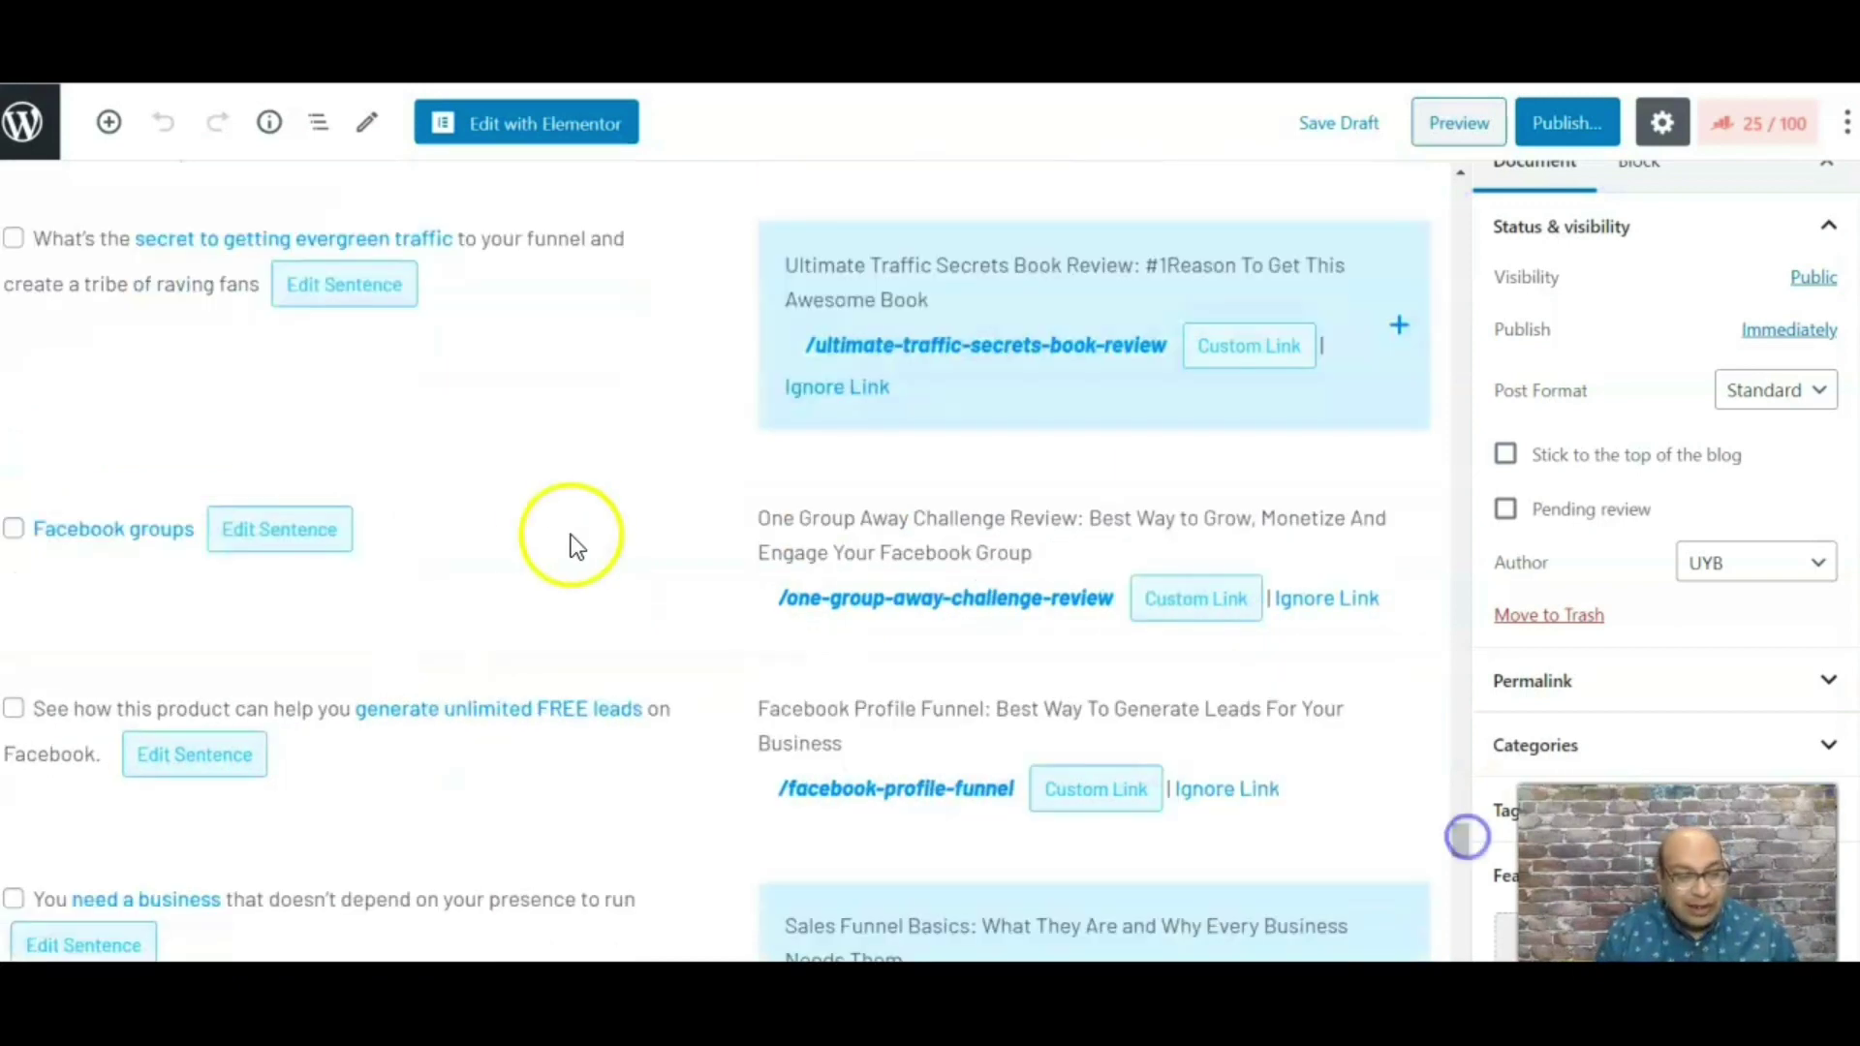
pyautogui.moveTo(14, 242); pyautogui.dragTo(22, 431)
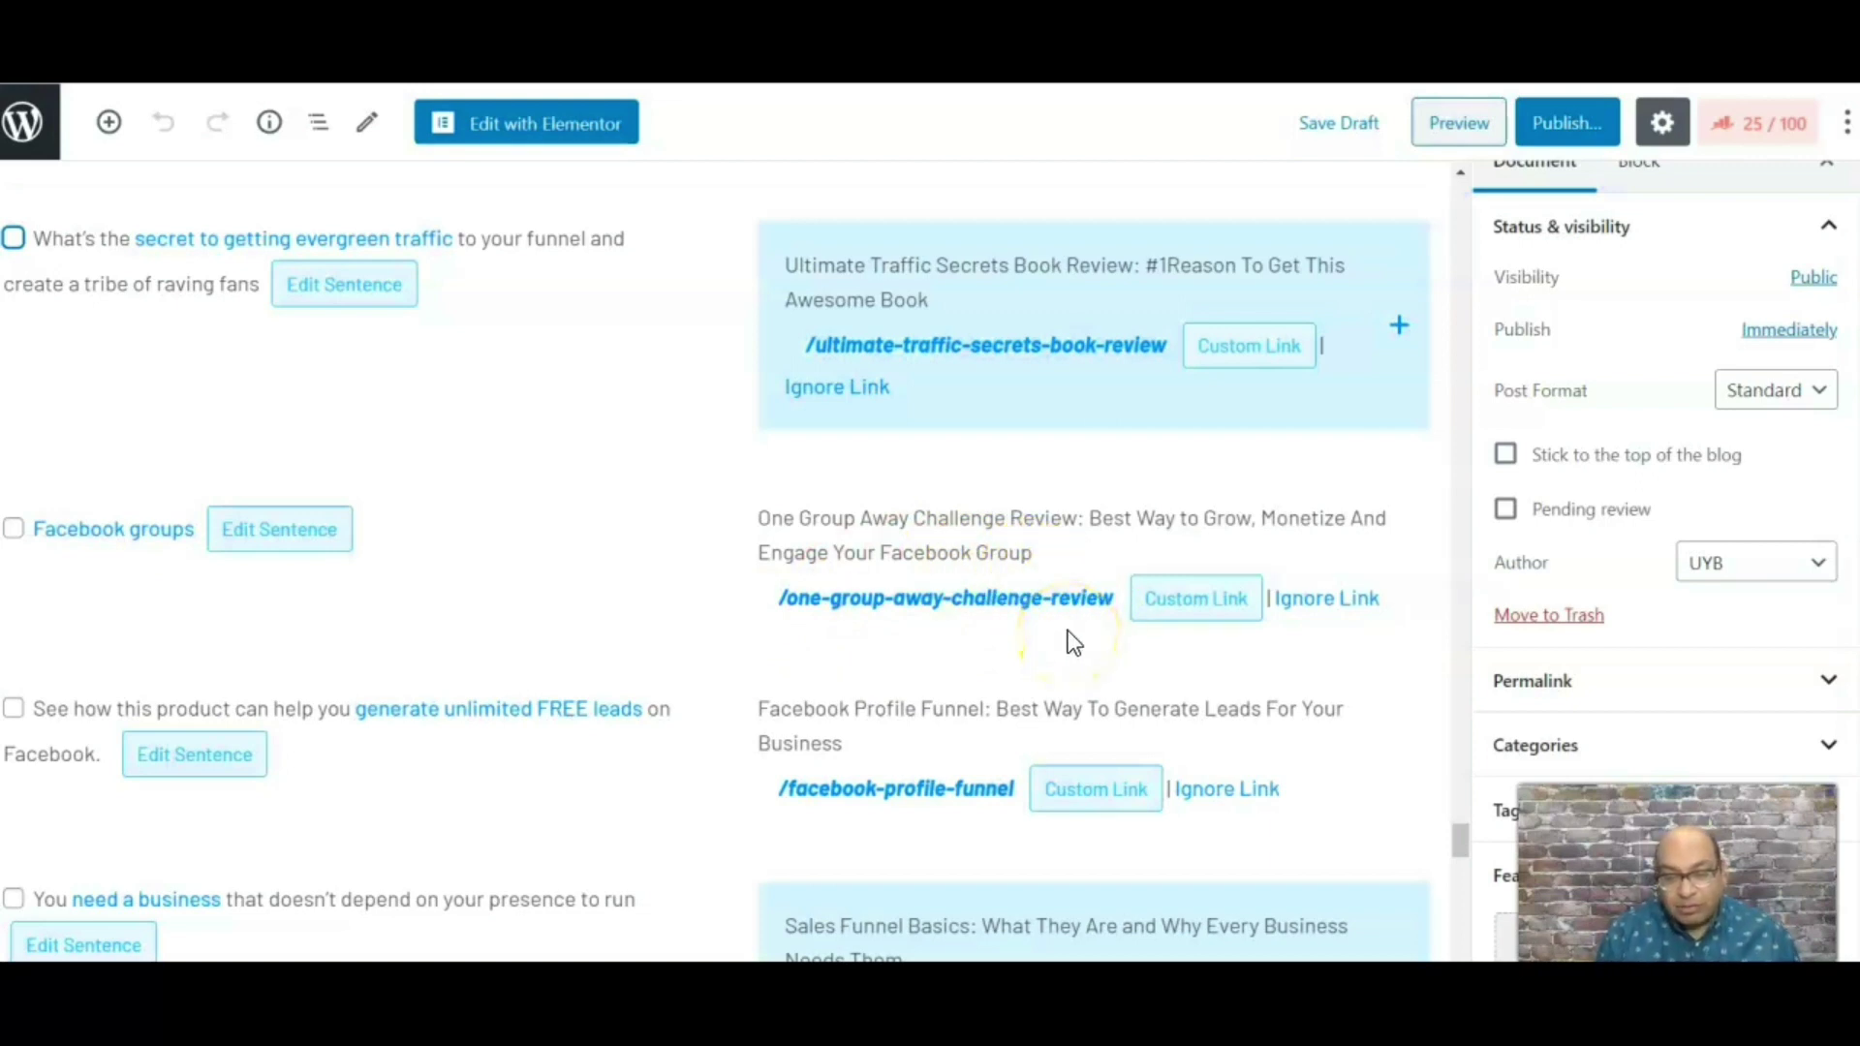
pyautogui.click(1321, 614)
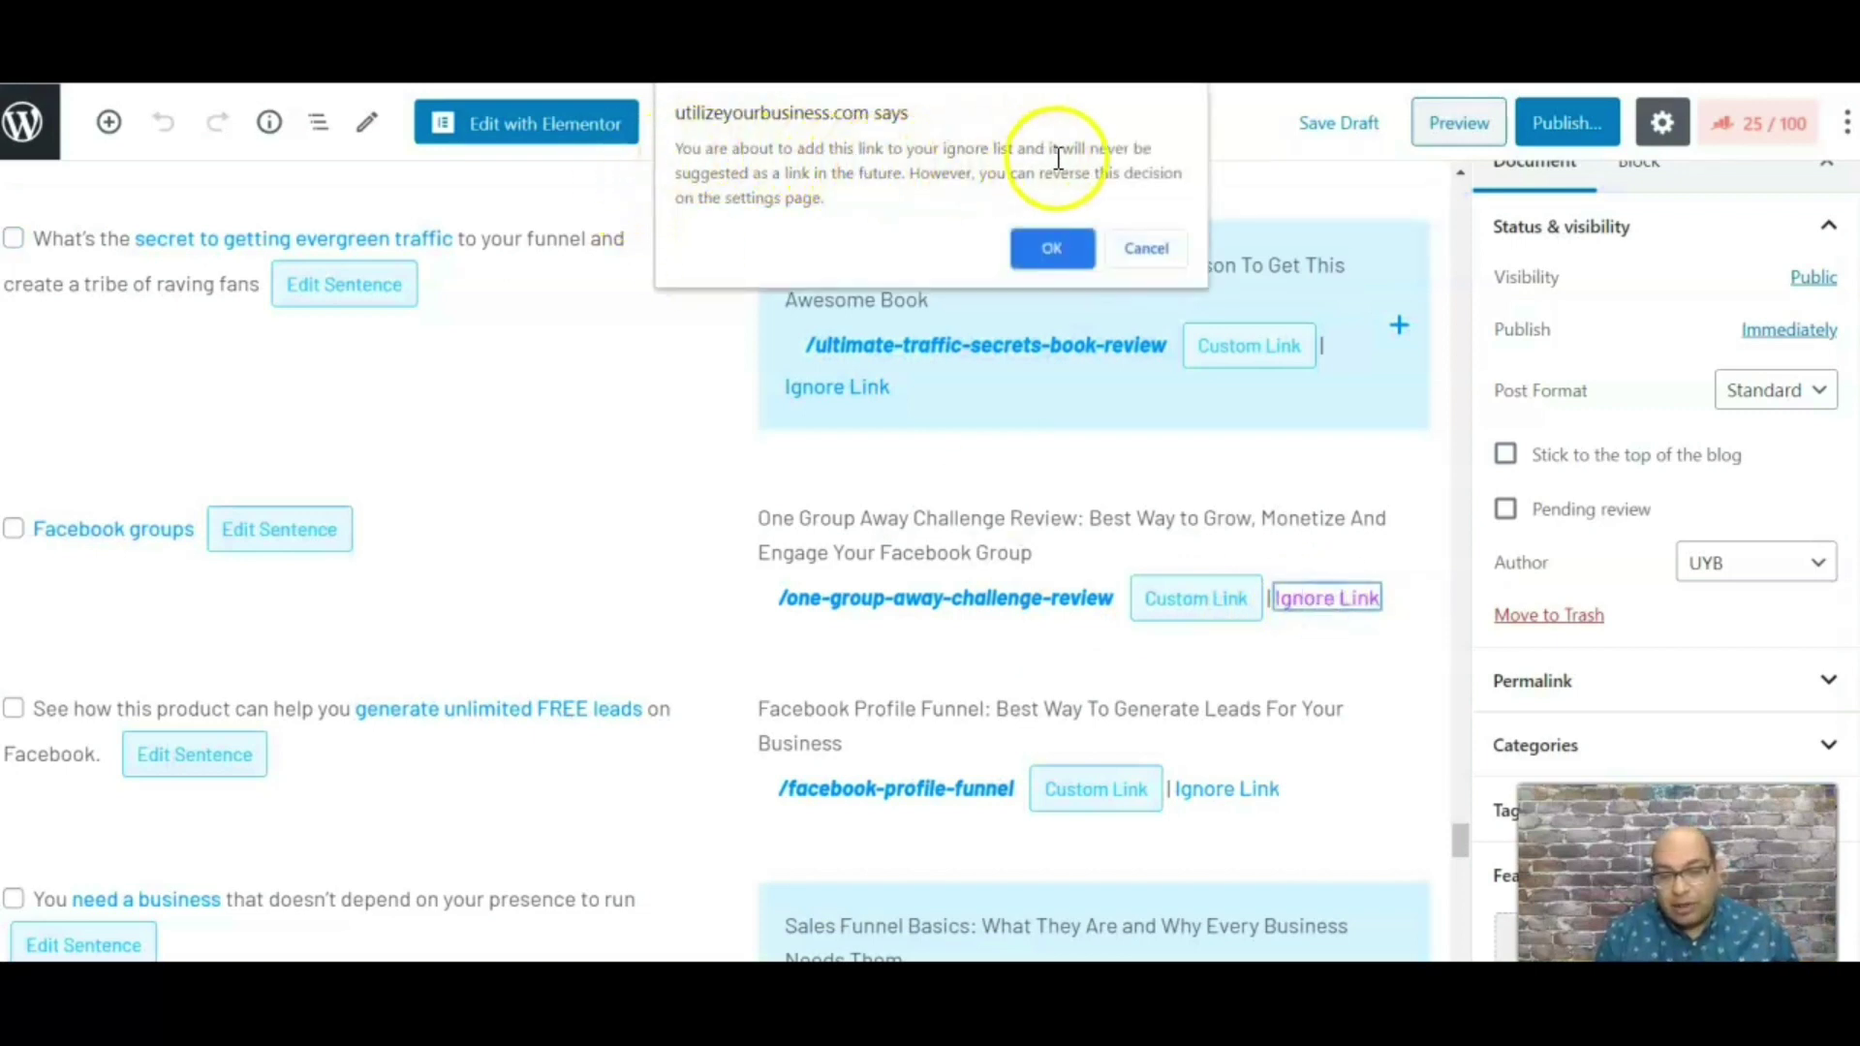
pyautogui.click(1073, 262)
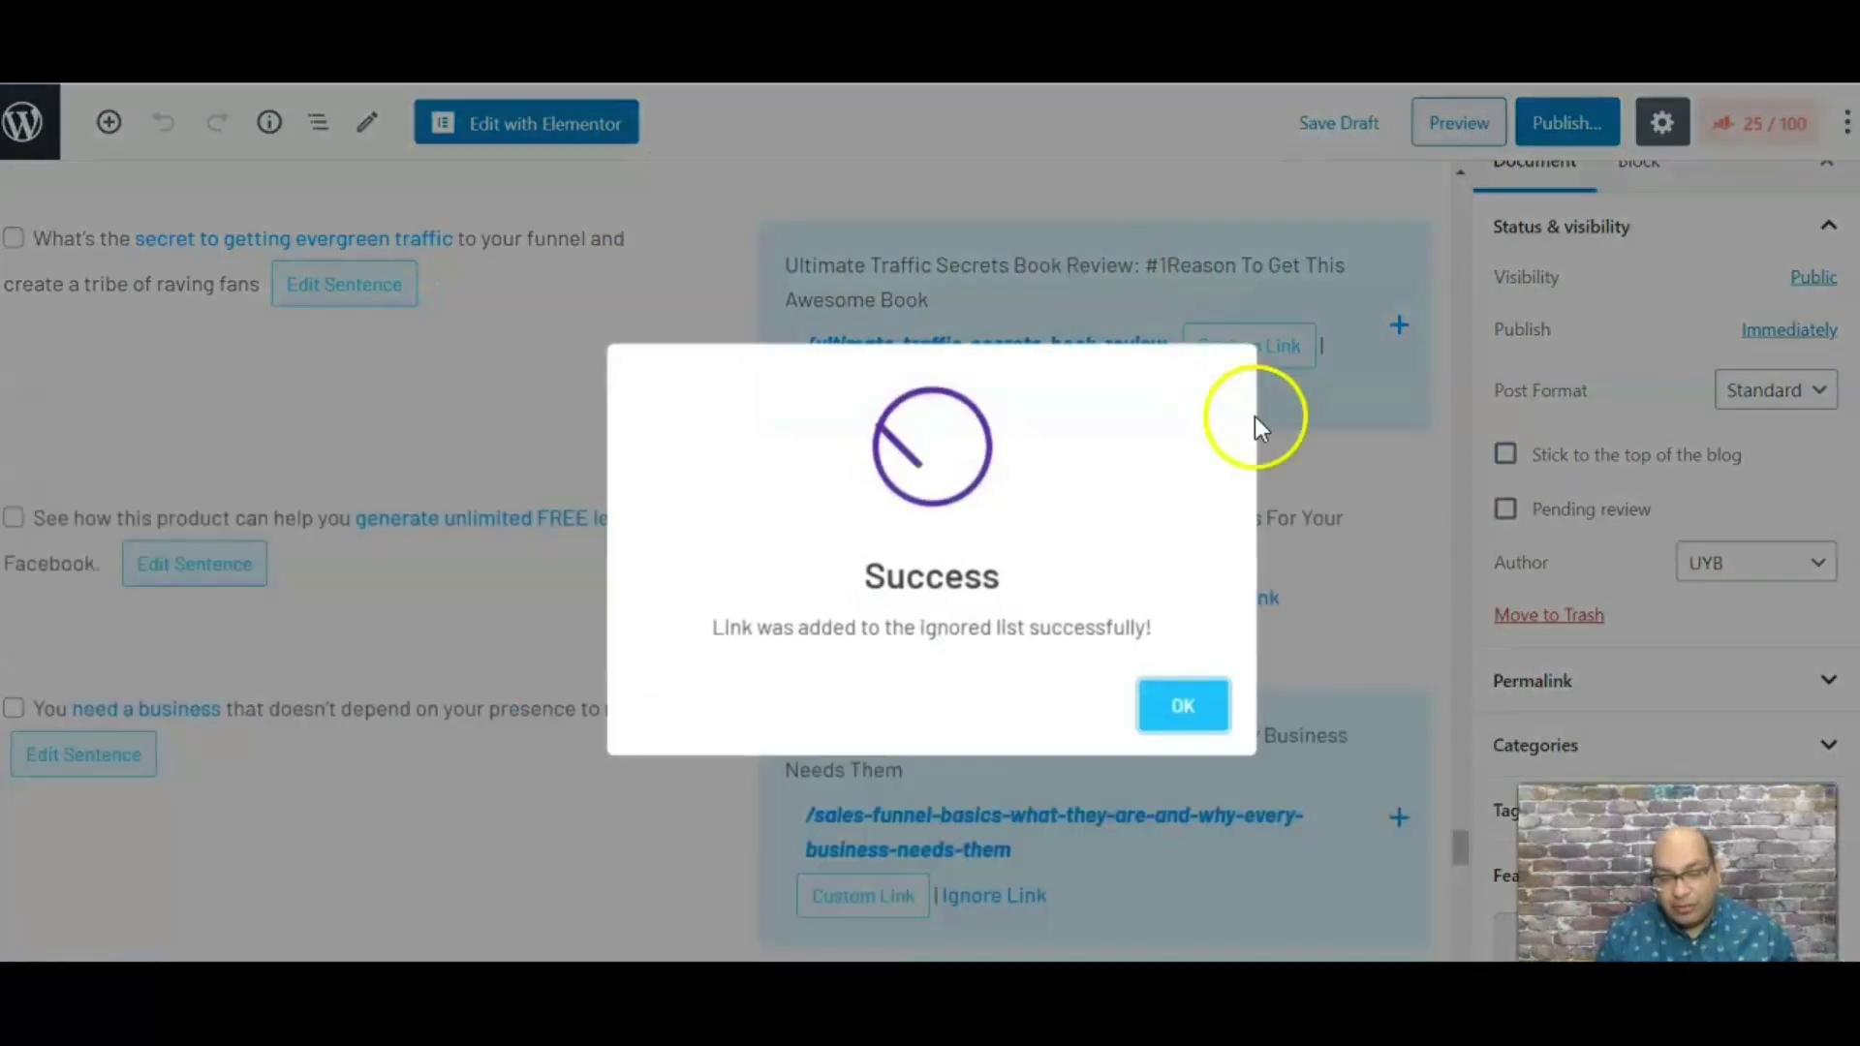
pyautogui.click(1183, 707)
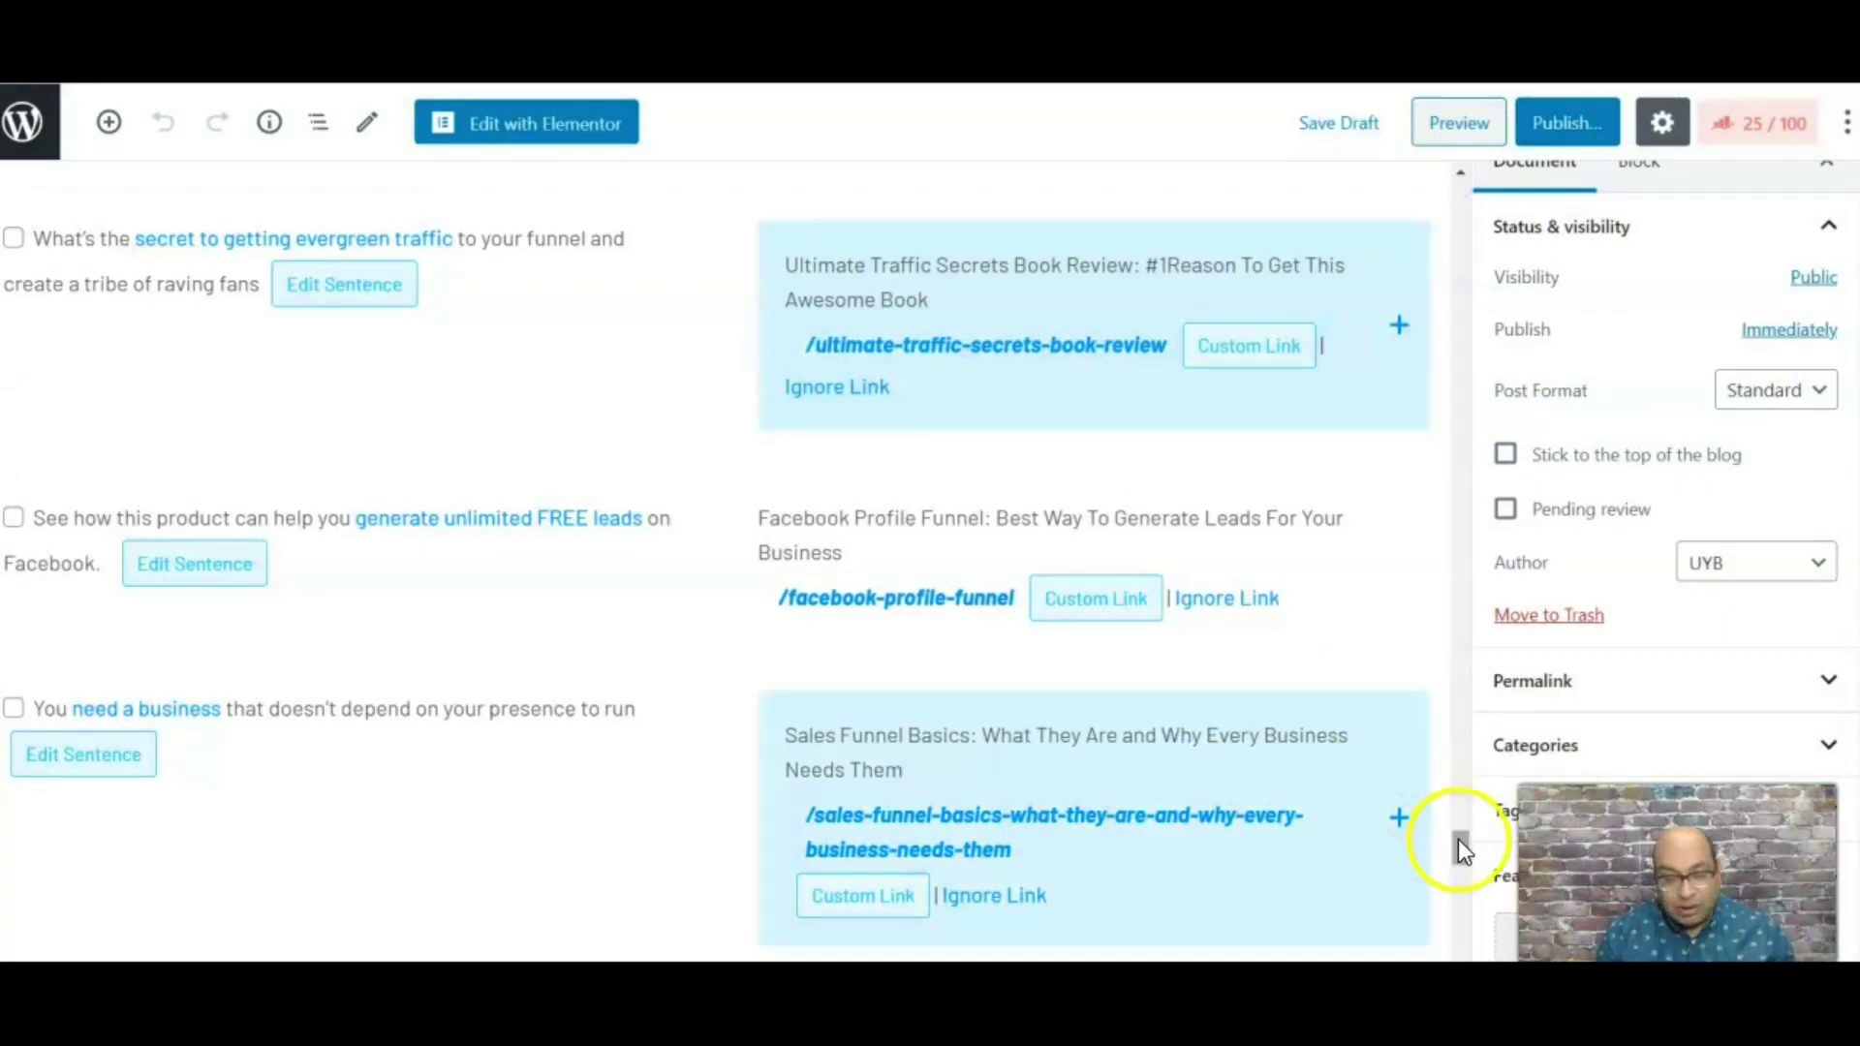
# - Add the SEO Affiliate Domination Review link suggested for the phrase "SEO in his course" to the ignore list
pyautogui.moveTo(1458, 838); pyautogui.dragTo(1456, 851)
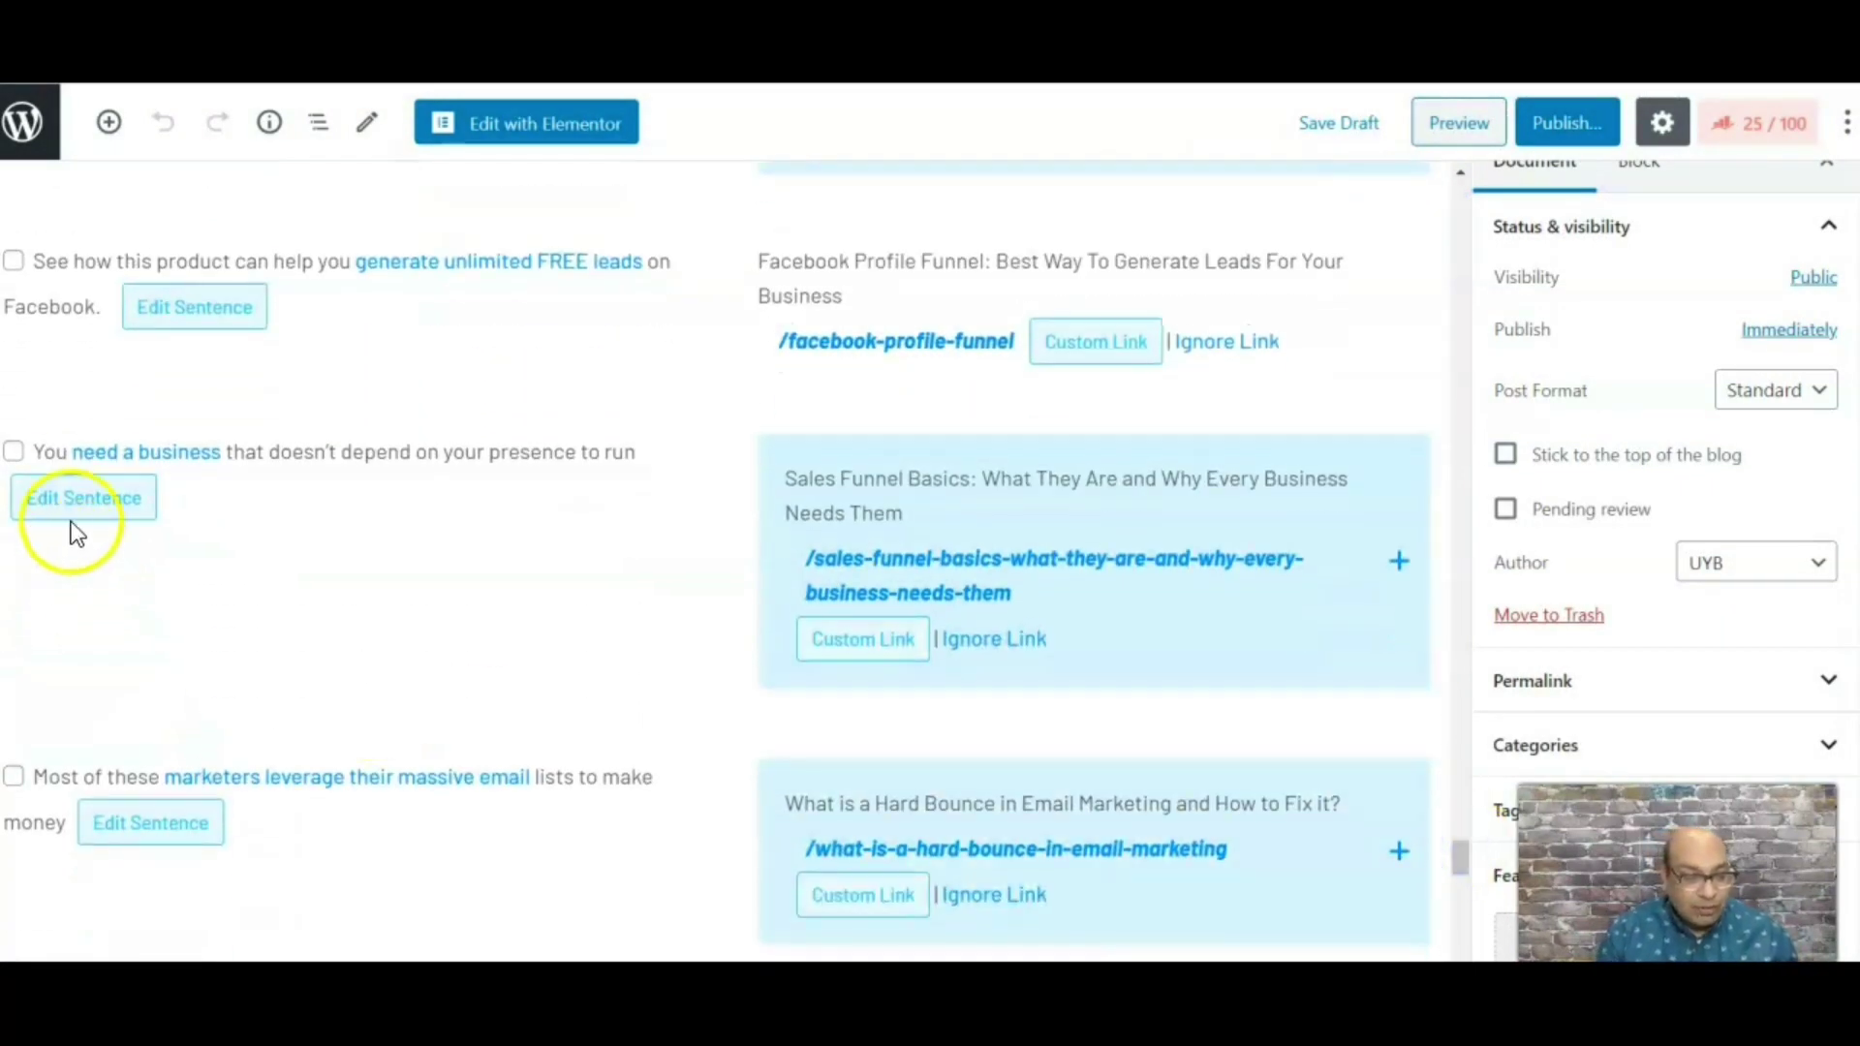
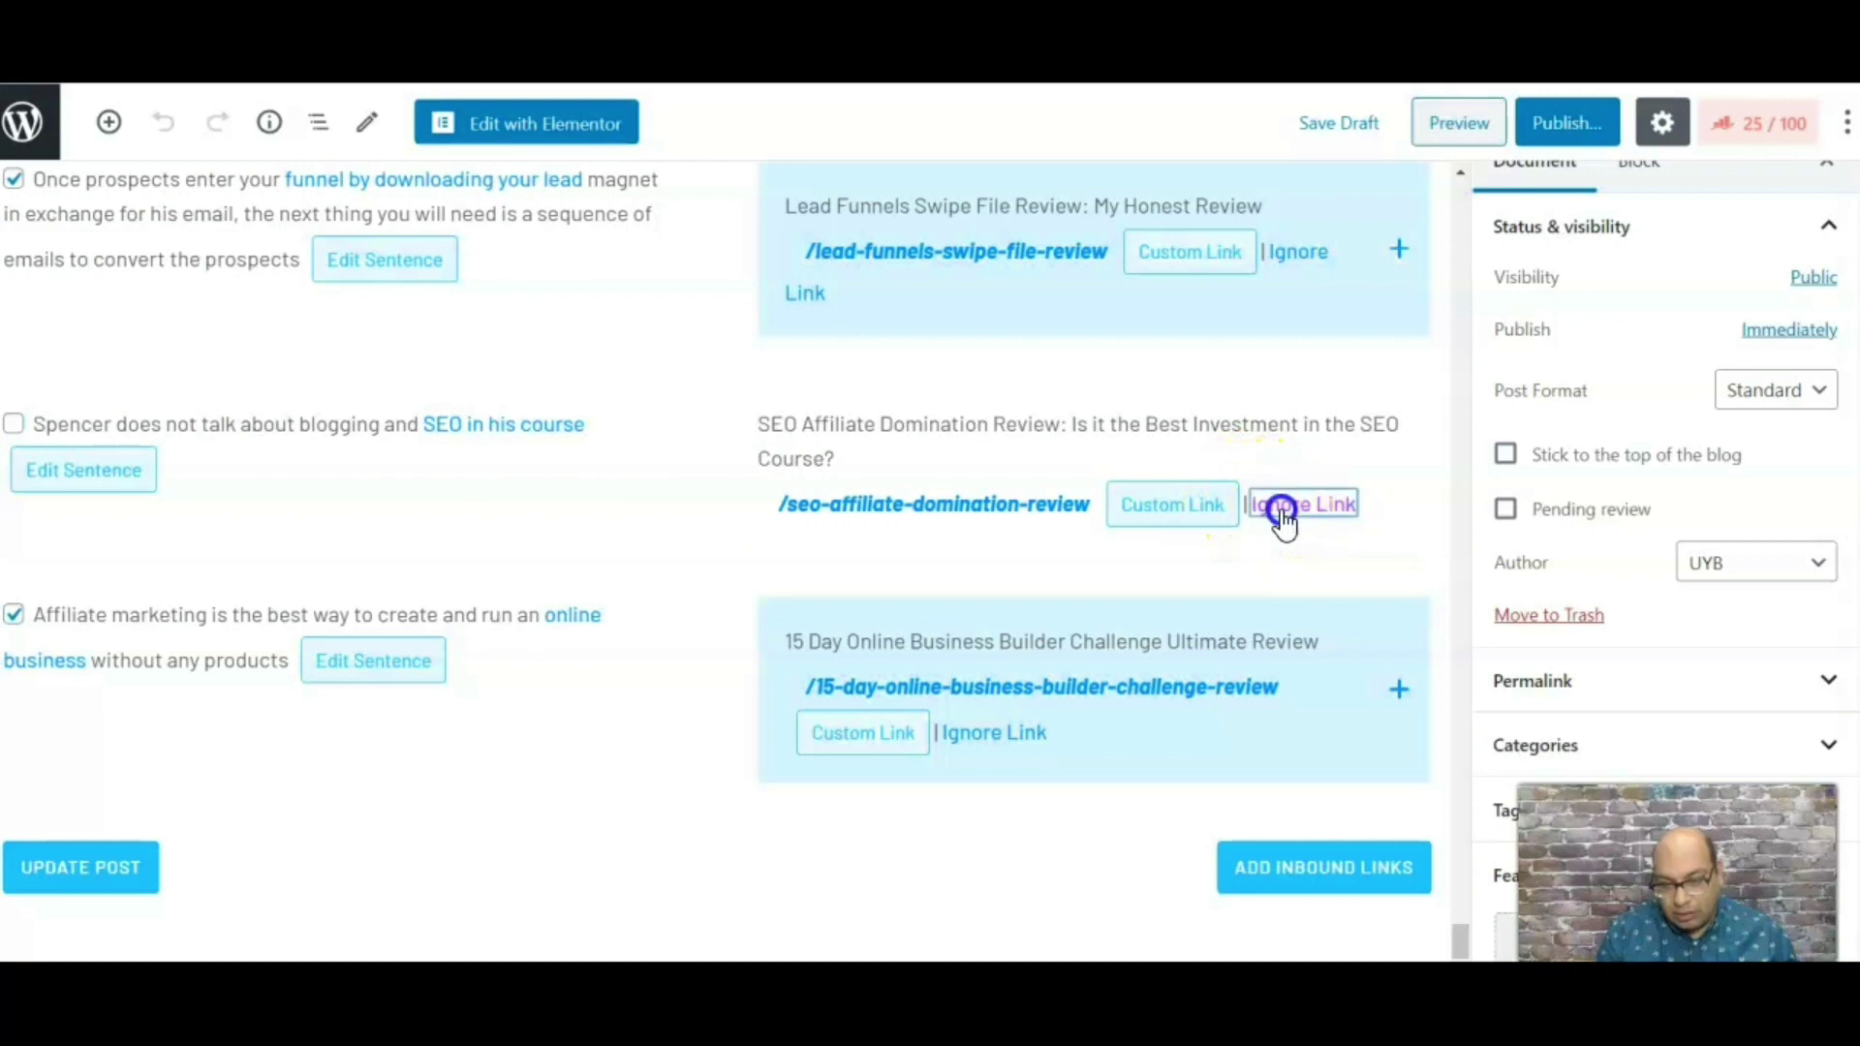
pyautogui.click(1045, 250)
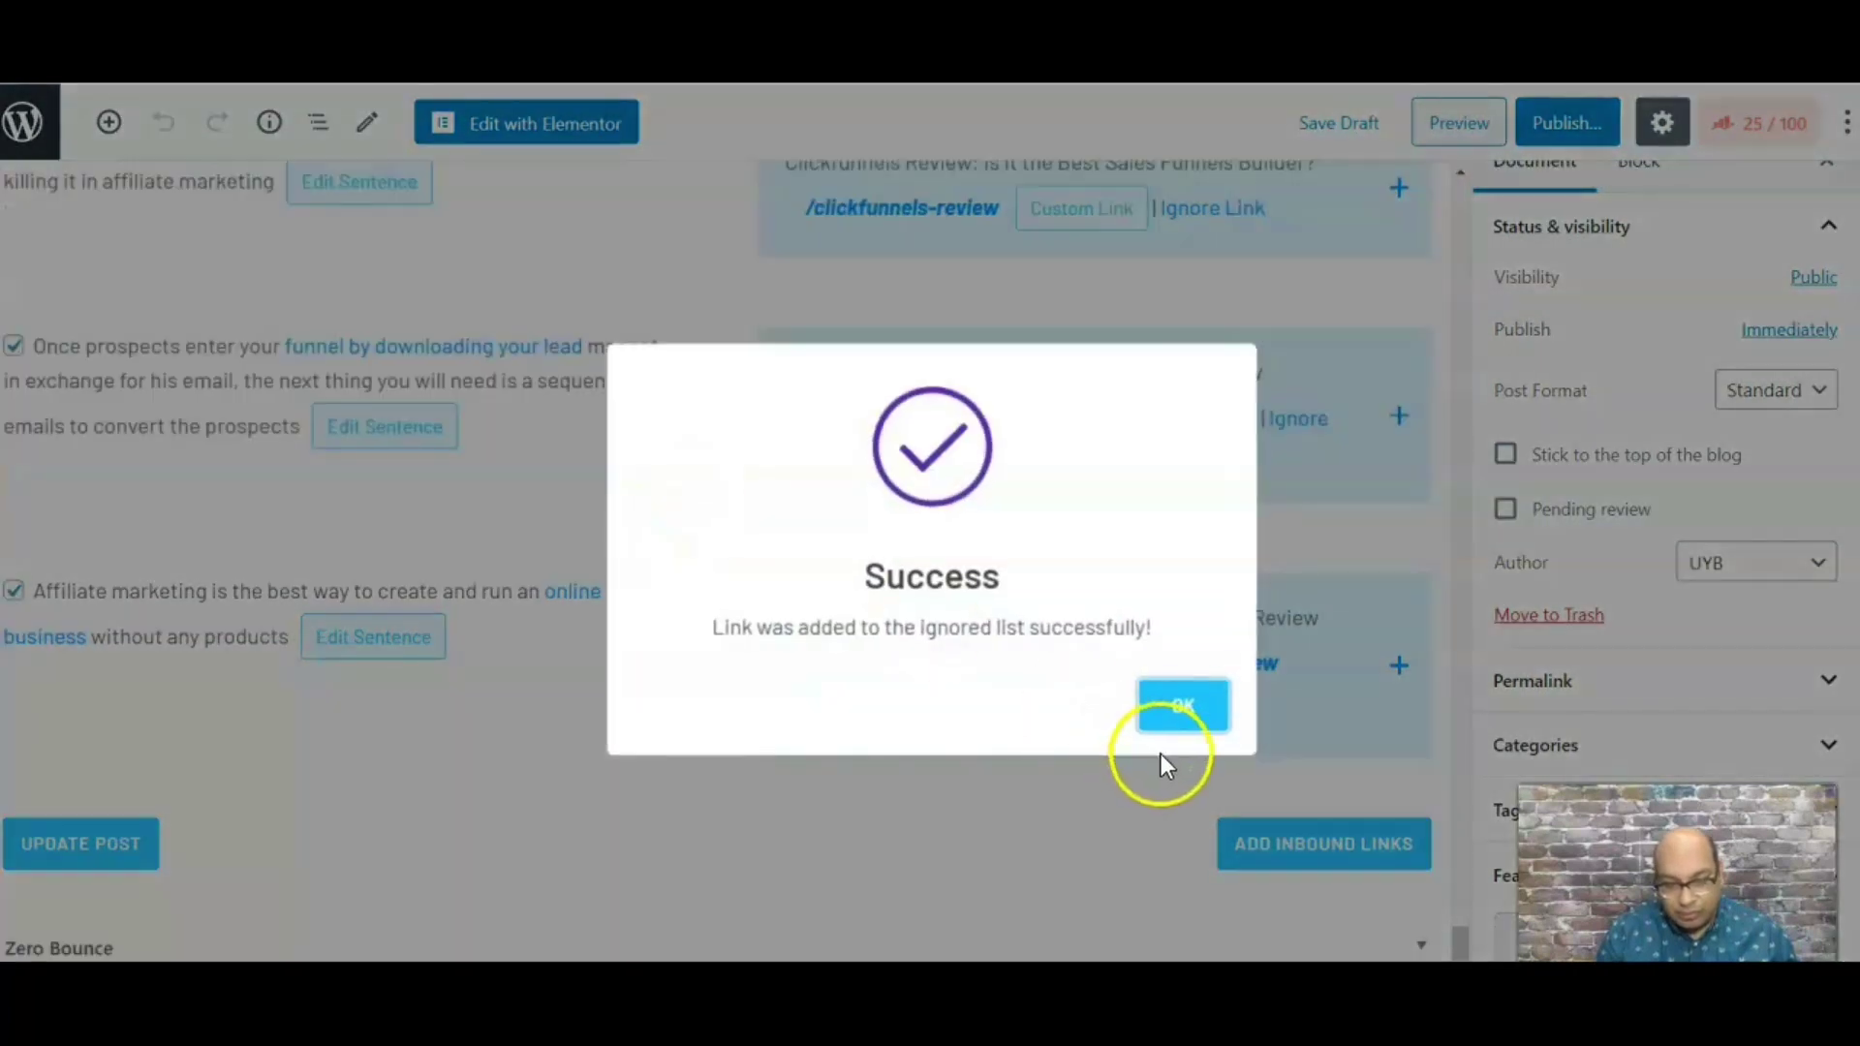
# - Update the post to insert the selected internal link suggestions into its text
pyautogui.click(1165, 715)
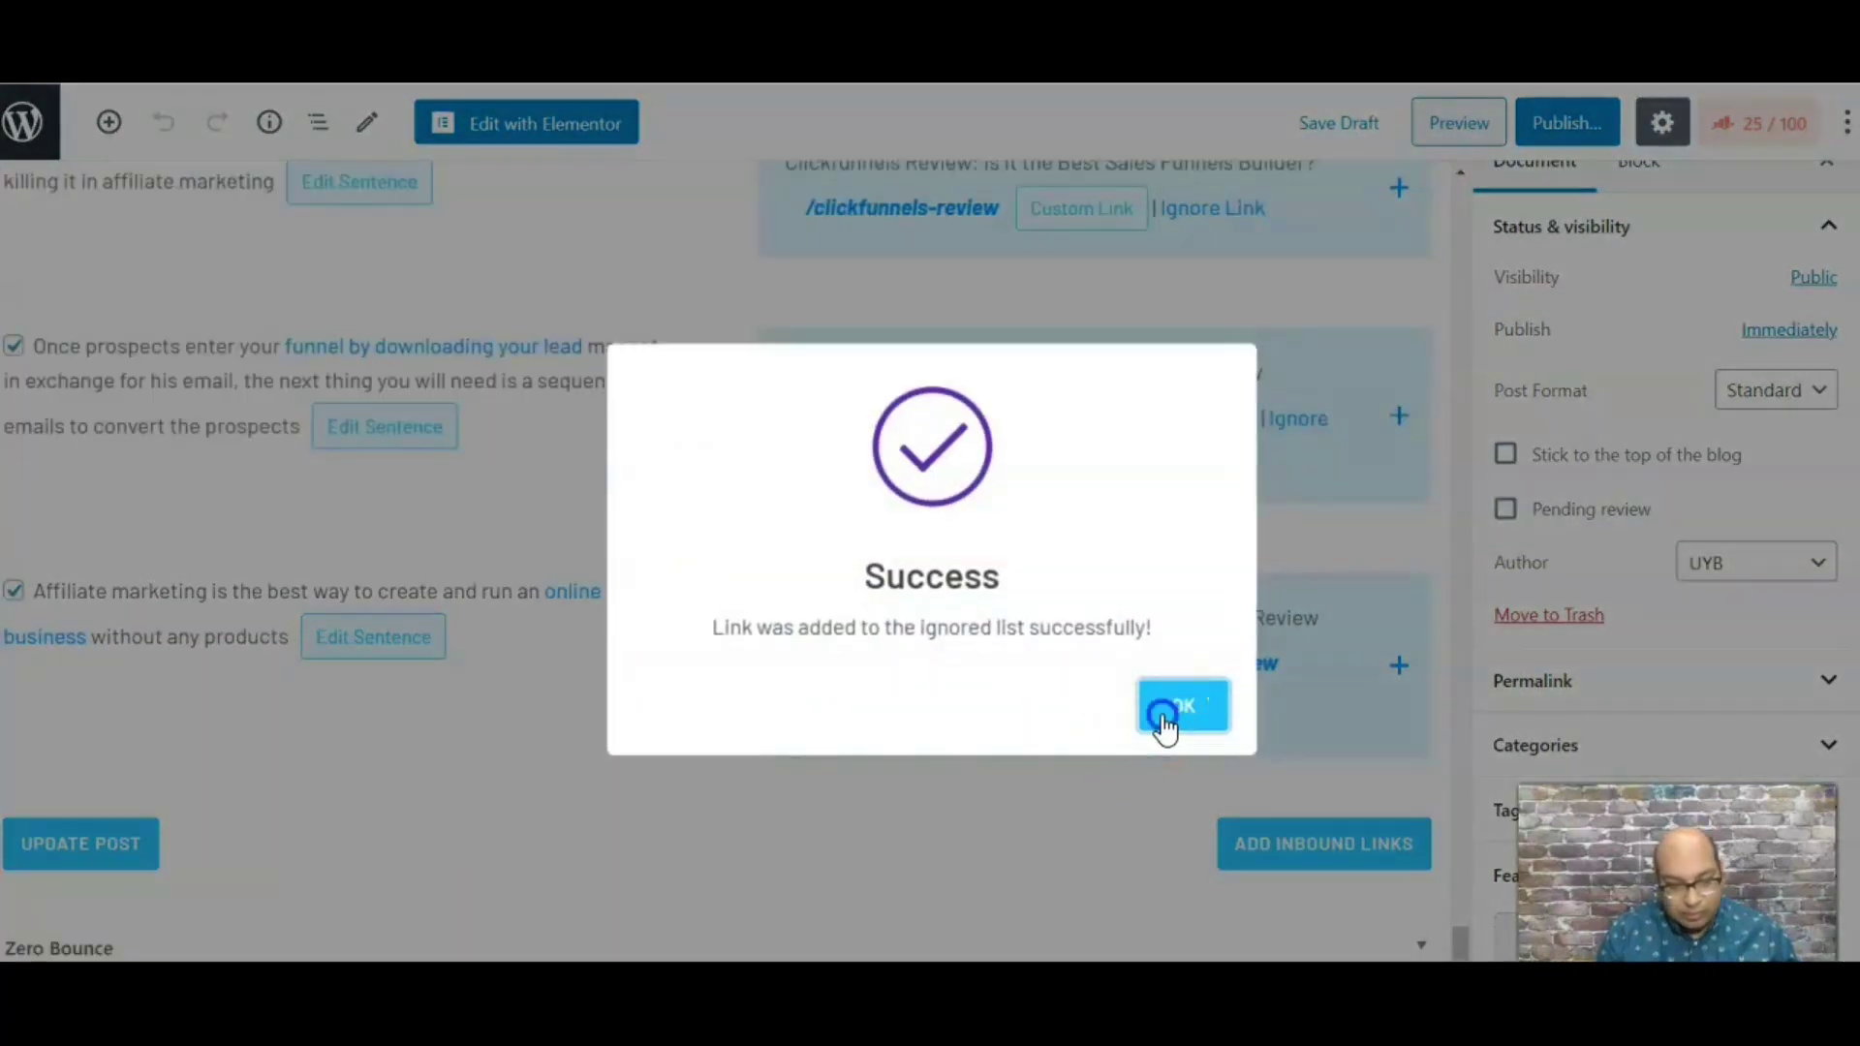
pyautogui.click(86, 853)
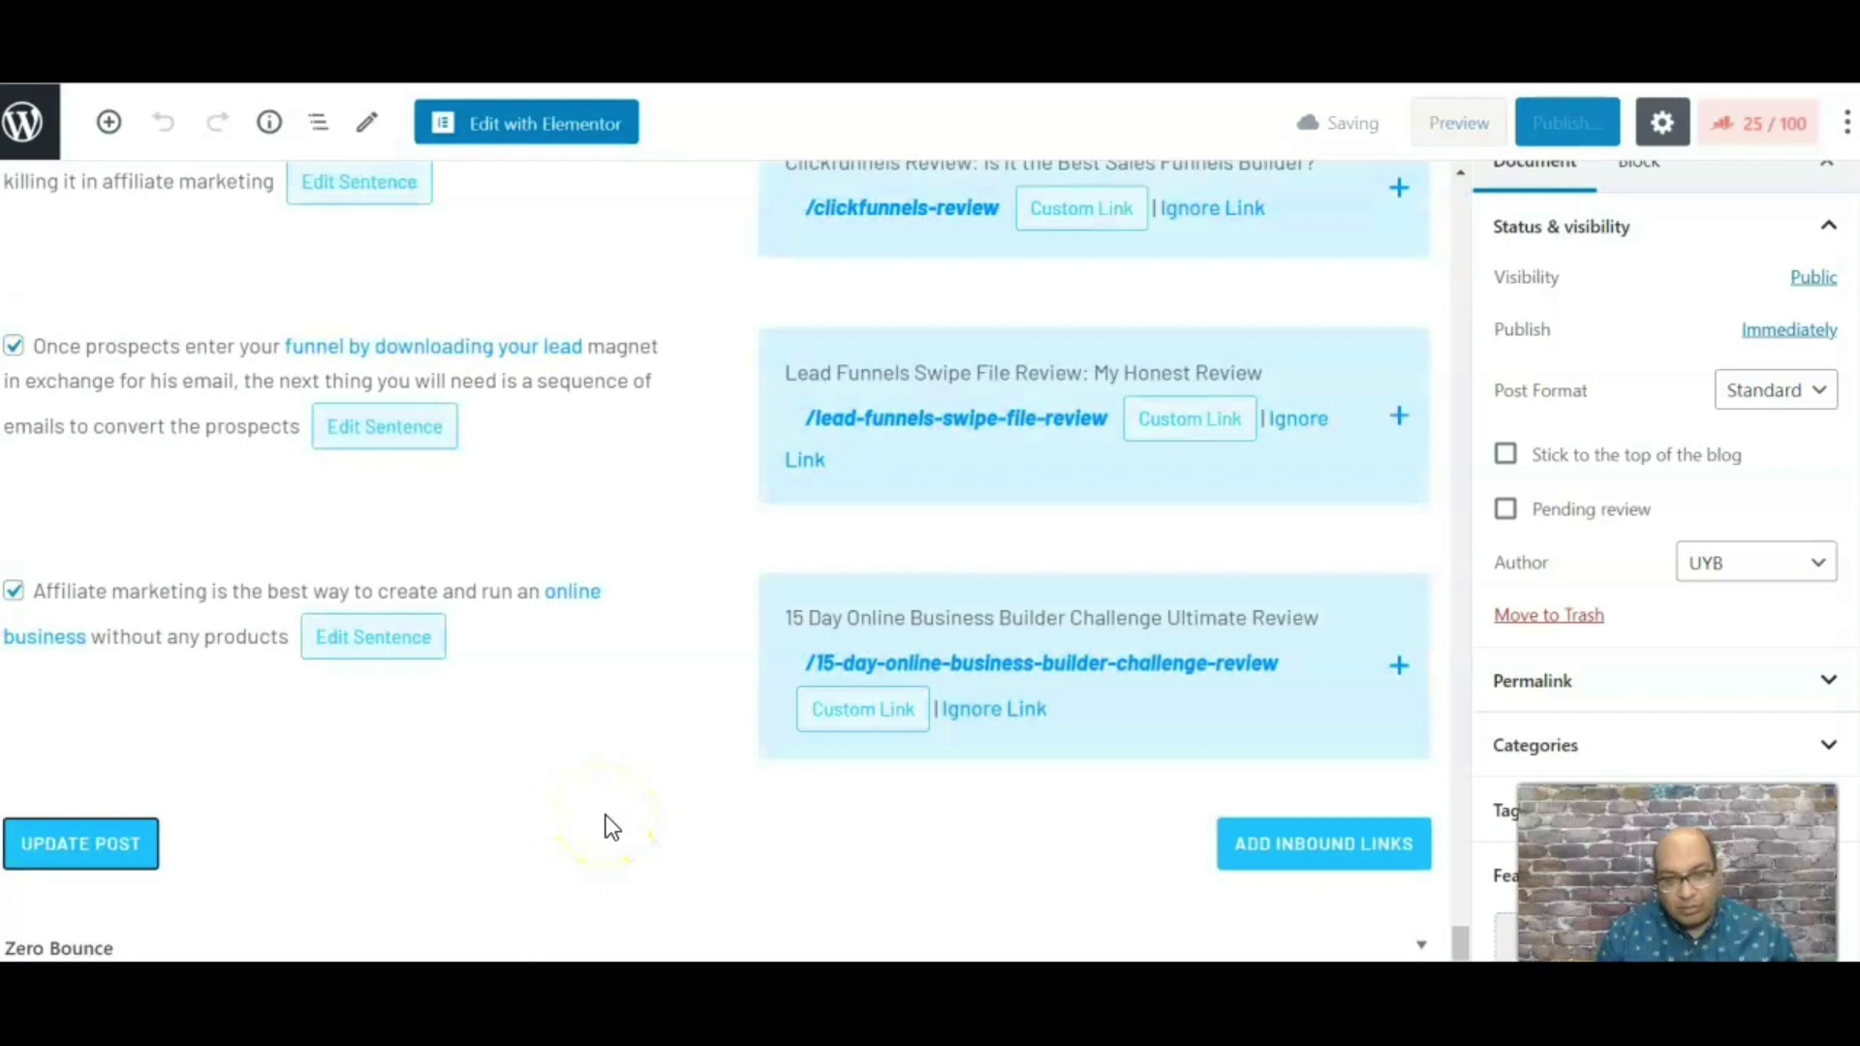
pyautogui.click(1319, 397)
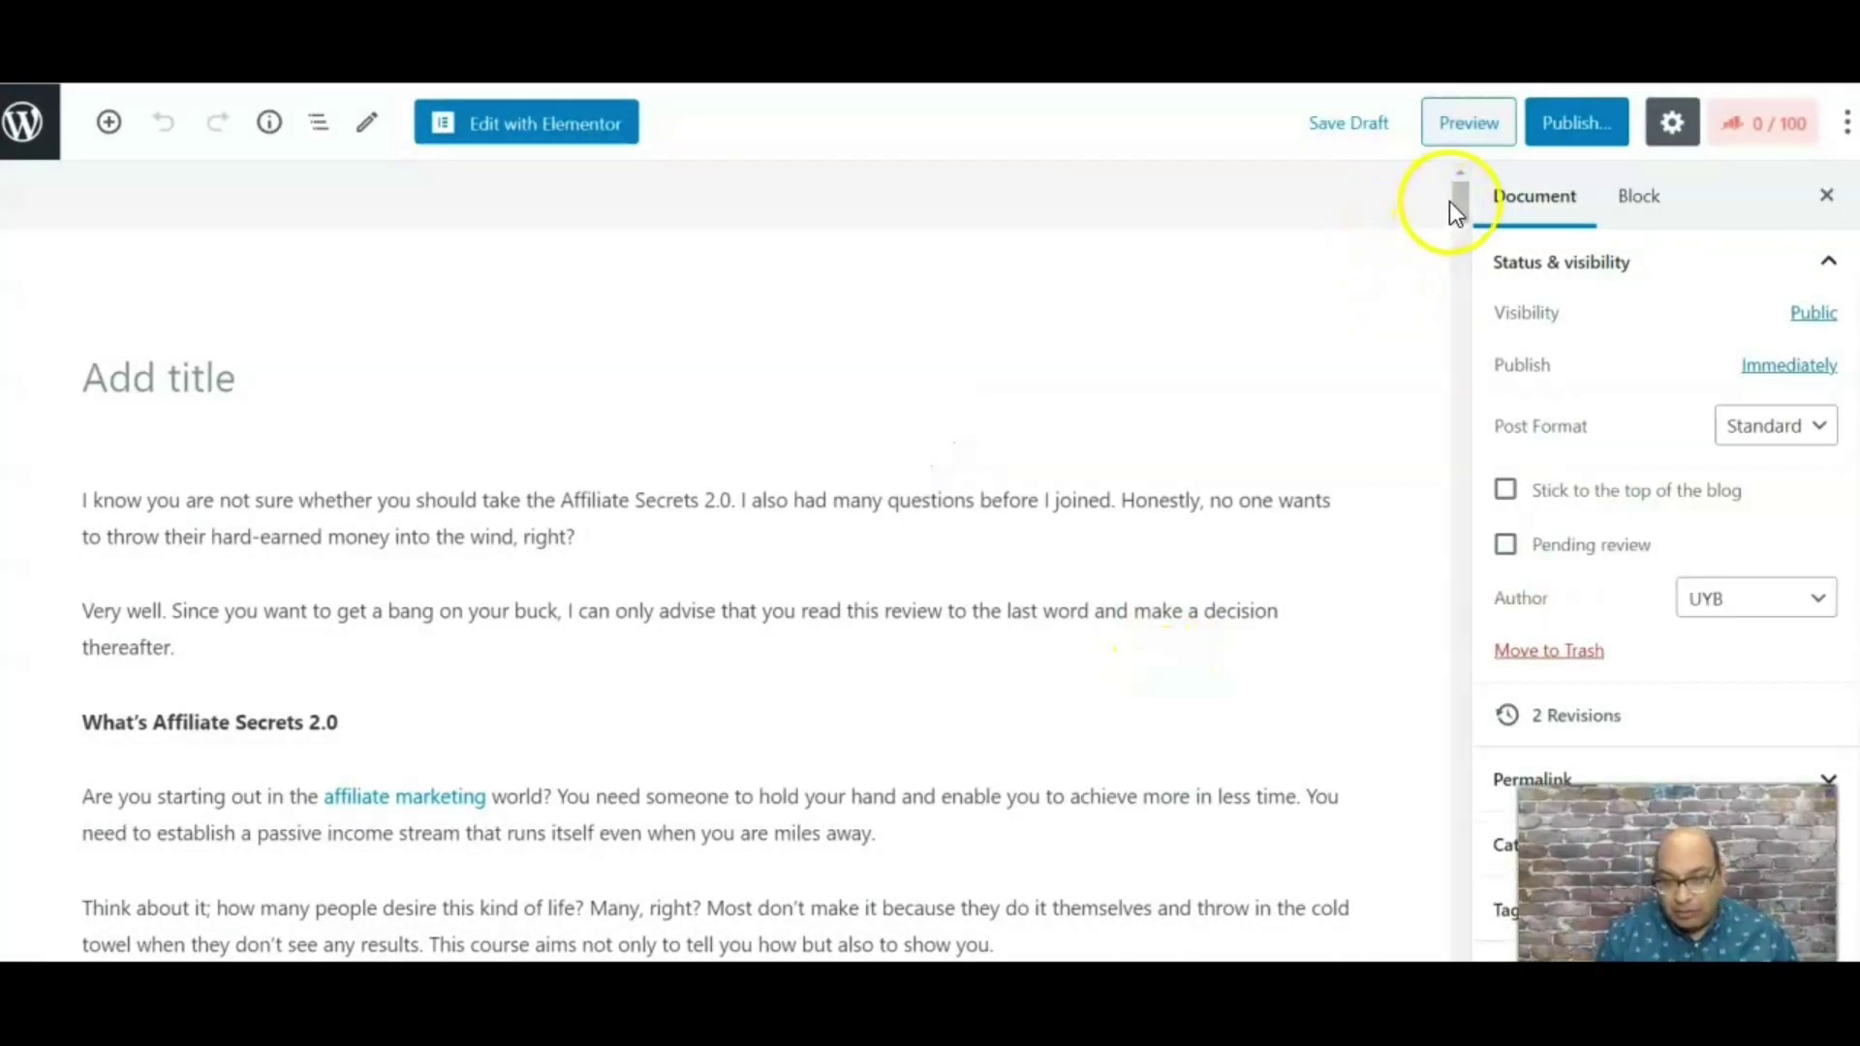
# - Review the inserted links in the post body, opening the target page of the "30 Days Summit" link and continuing through the module sections
pyautogui.click(1454, 205)
pyautogui.moveTo(1461, 221); pyautogui.dragTo(1462, 226)
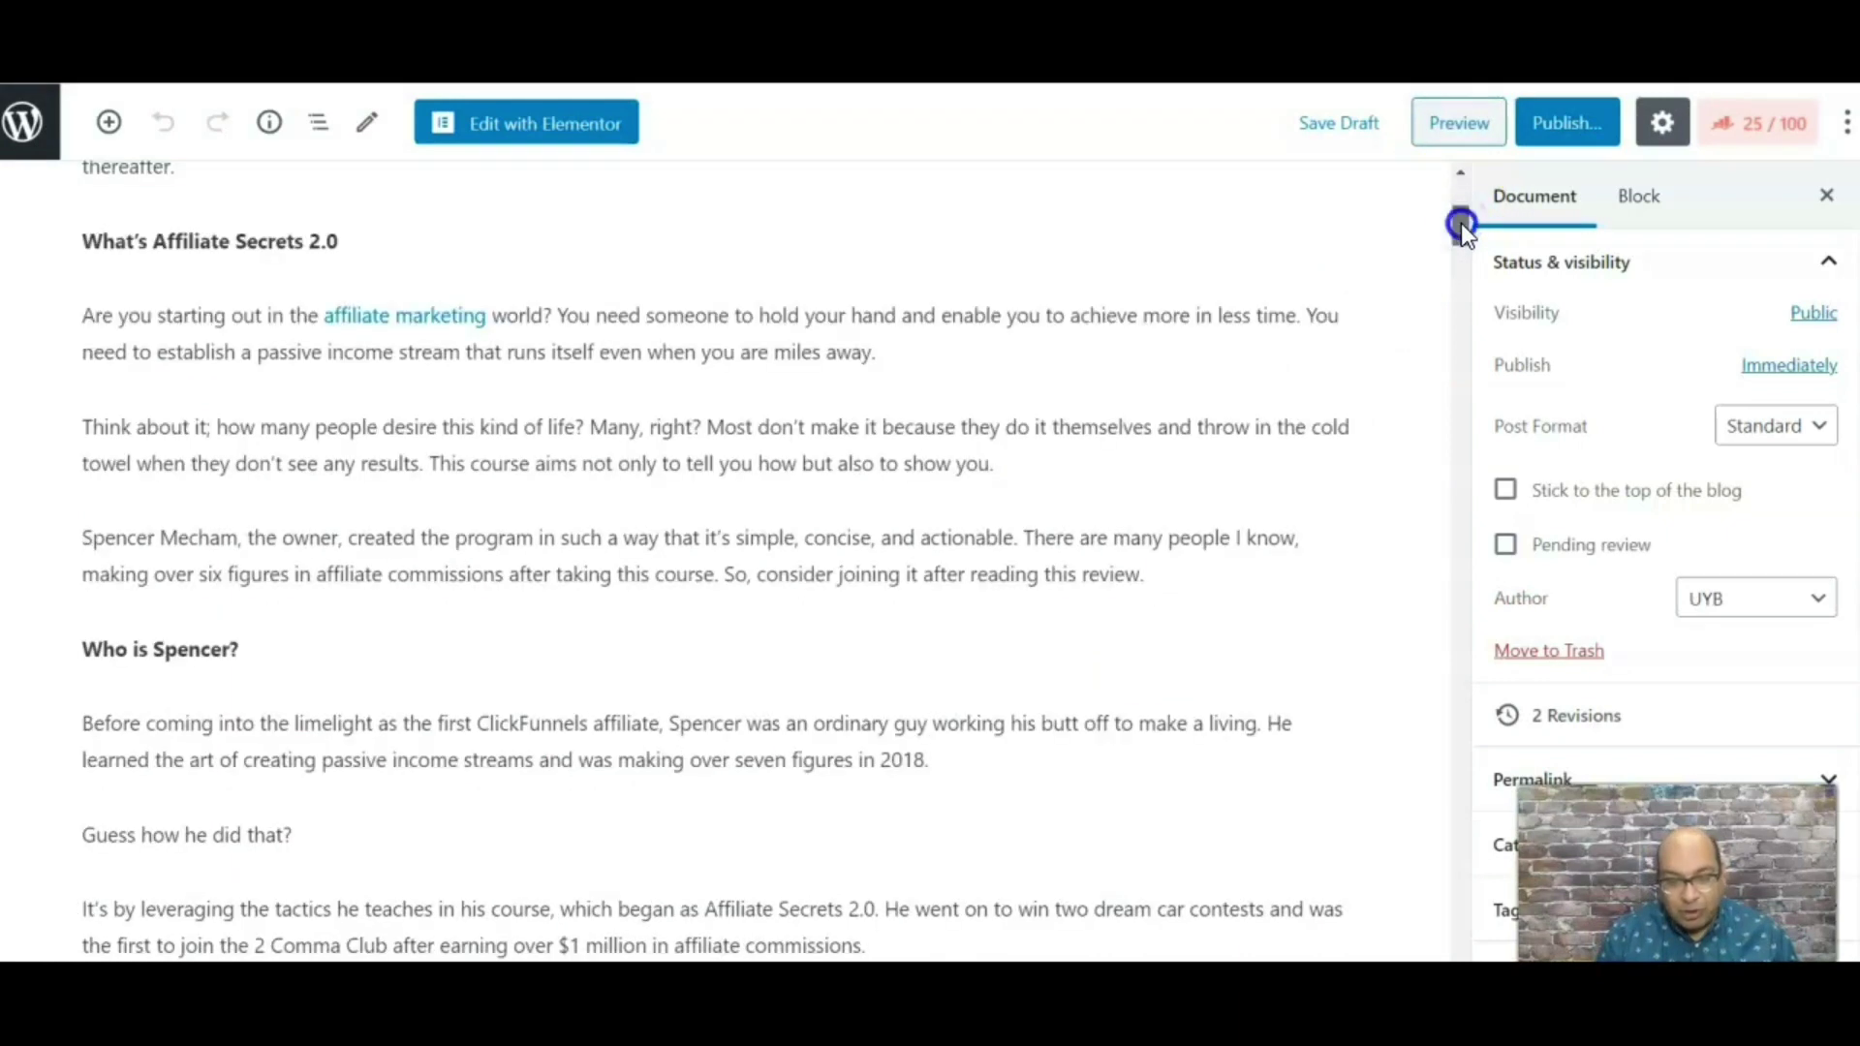
pyautogui.click(1455, 356)
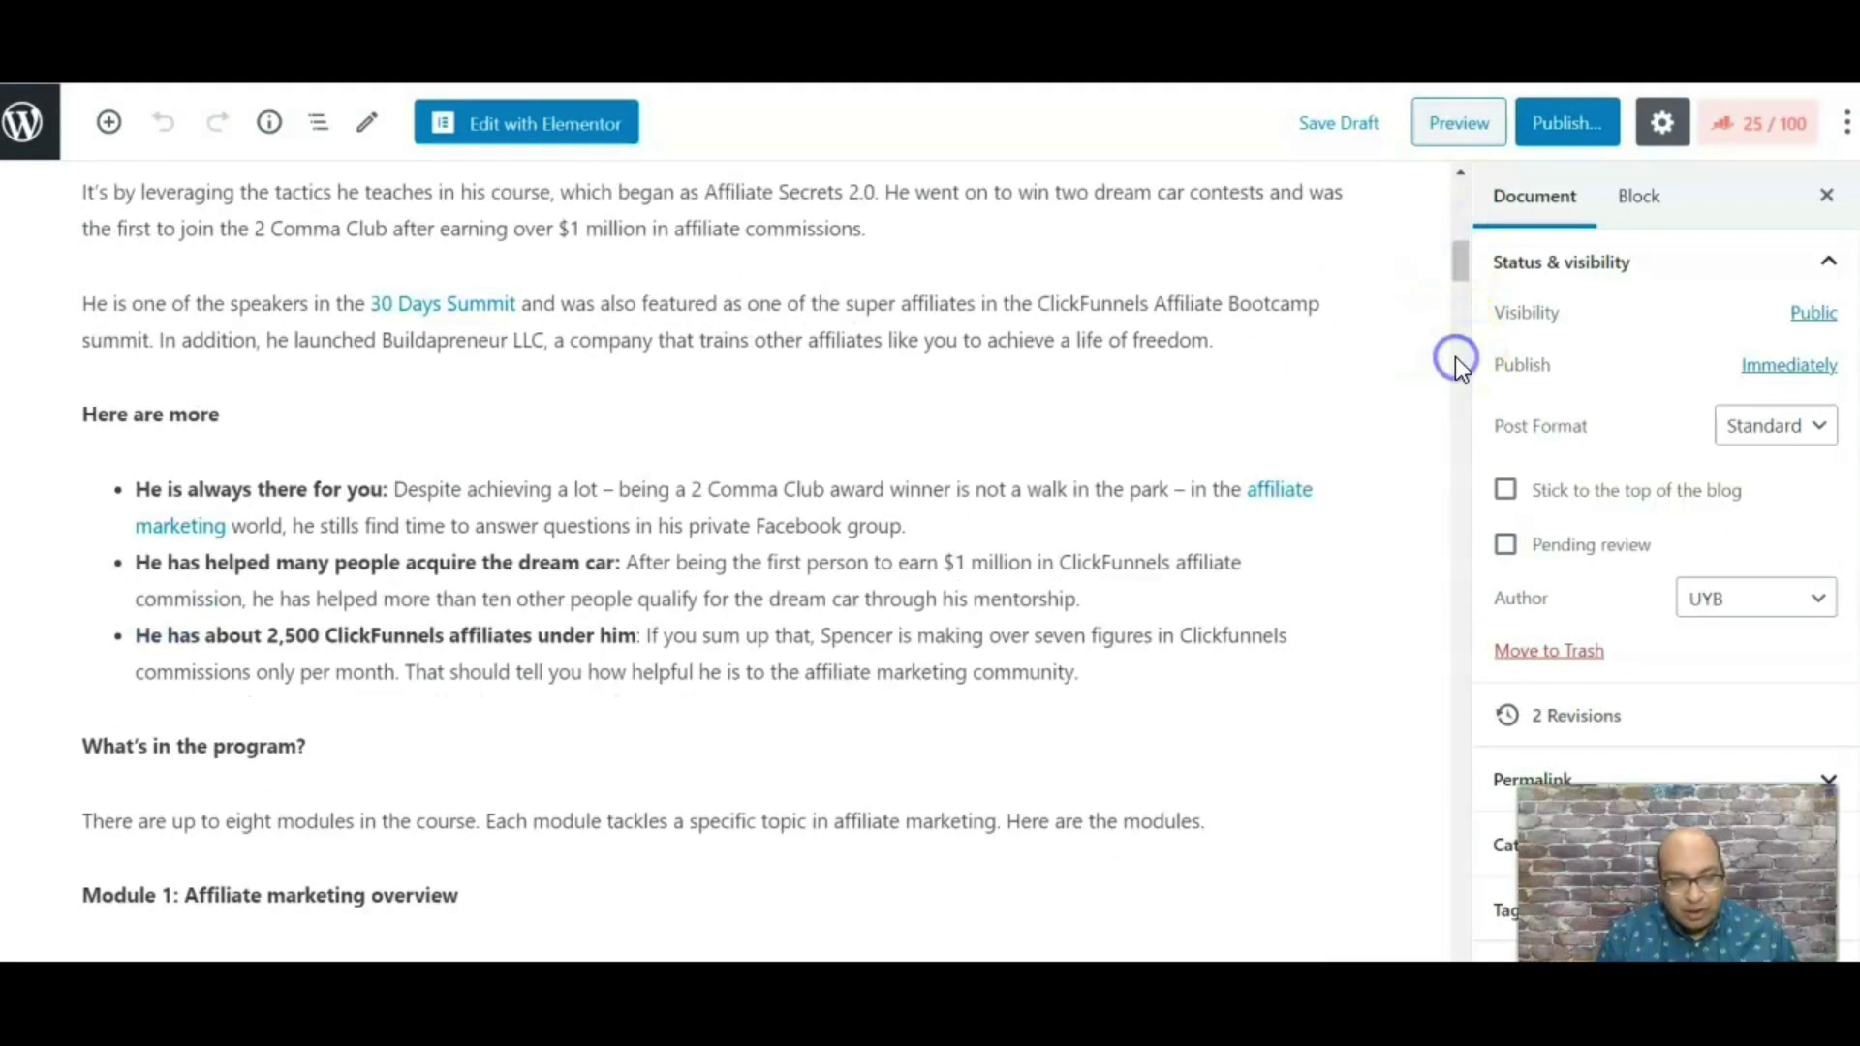
pyautogui.click(417, 304)
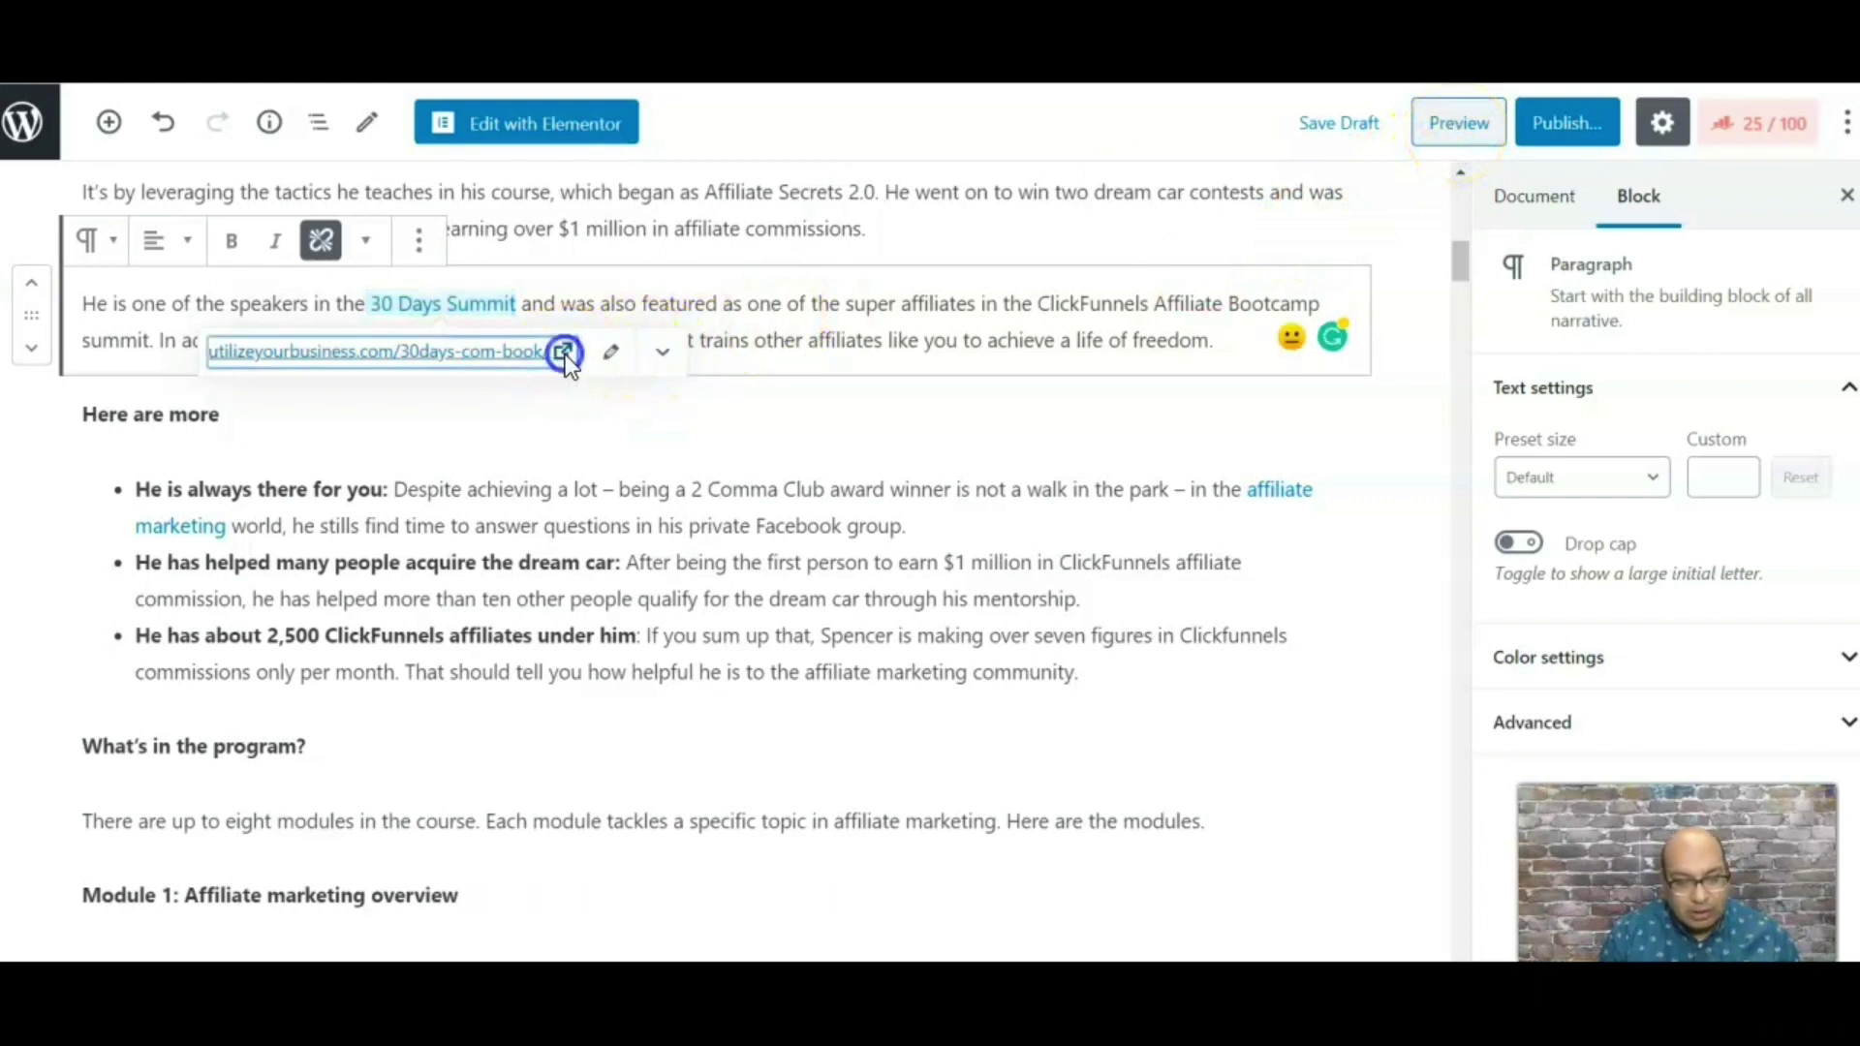
pyautogui.click(564, 354)
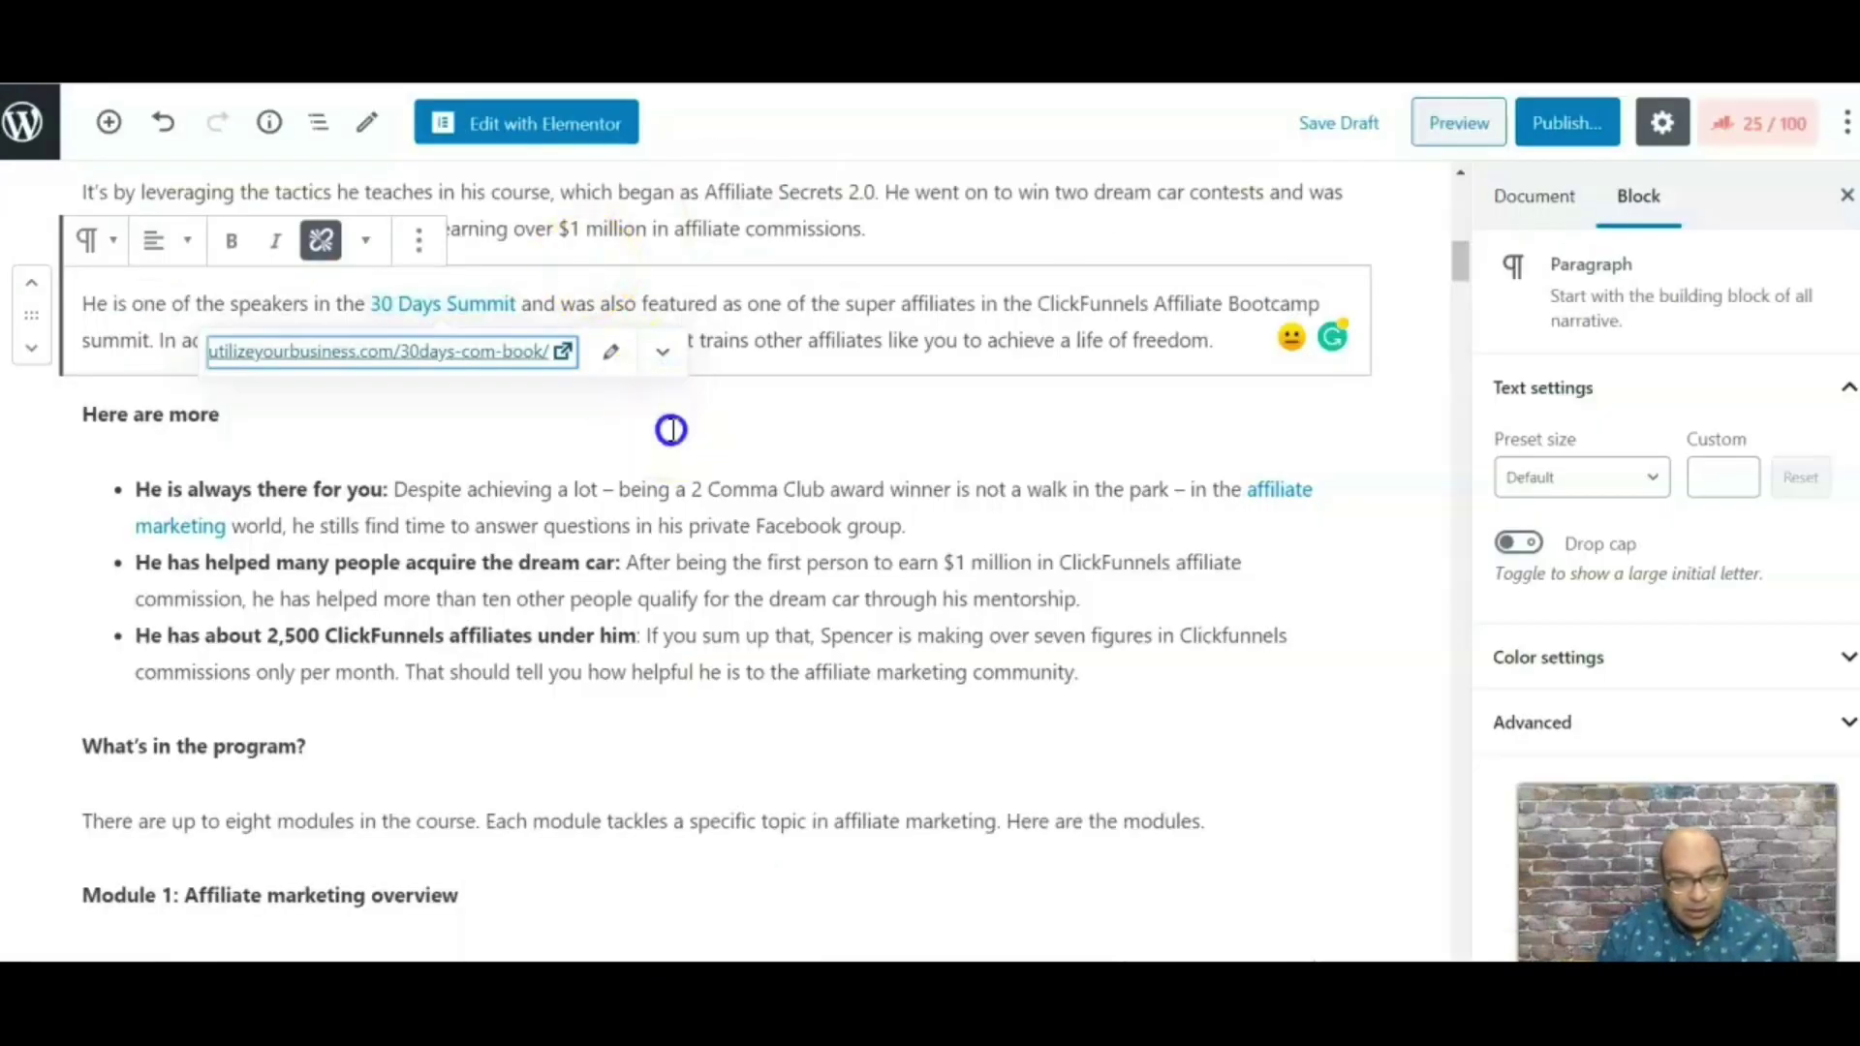
pyautogui.moveTo(1461, 247); pyautogui.dragTo(1461, 291)
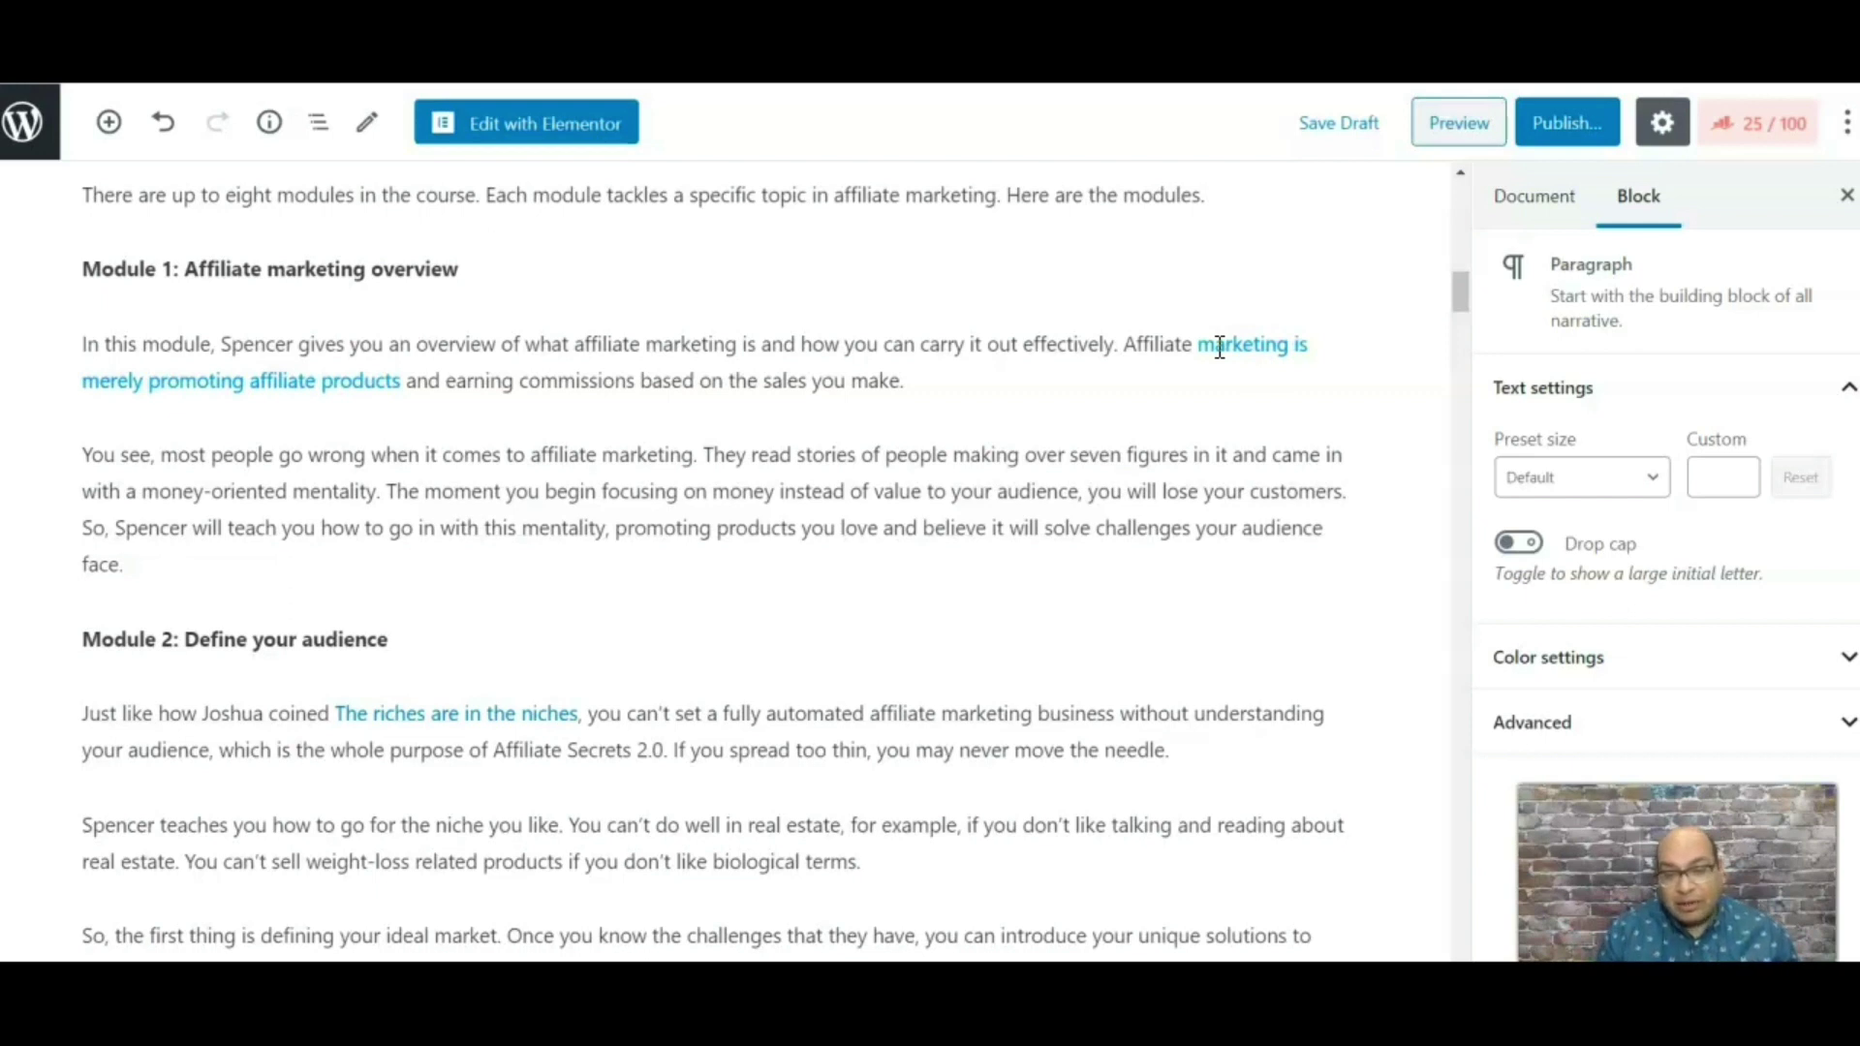
pyautogui.click(1461, 303)
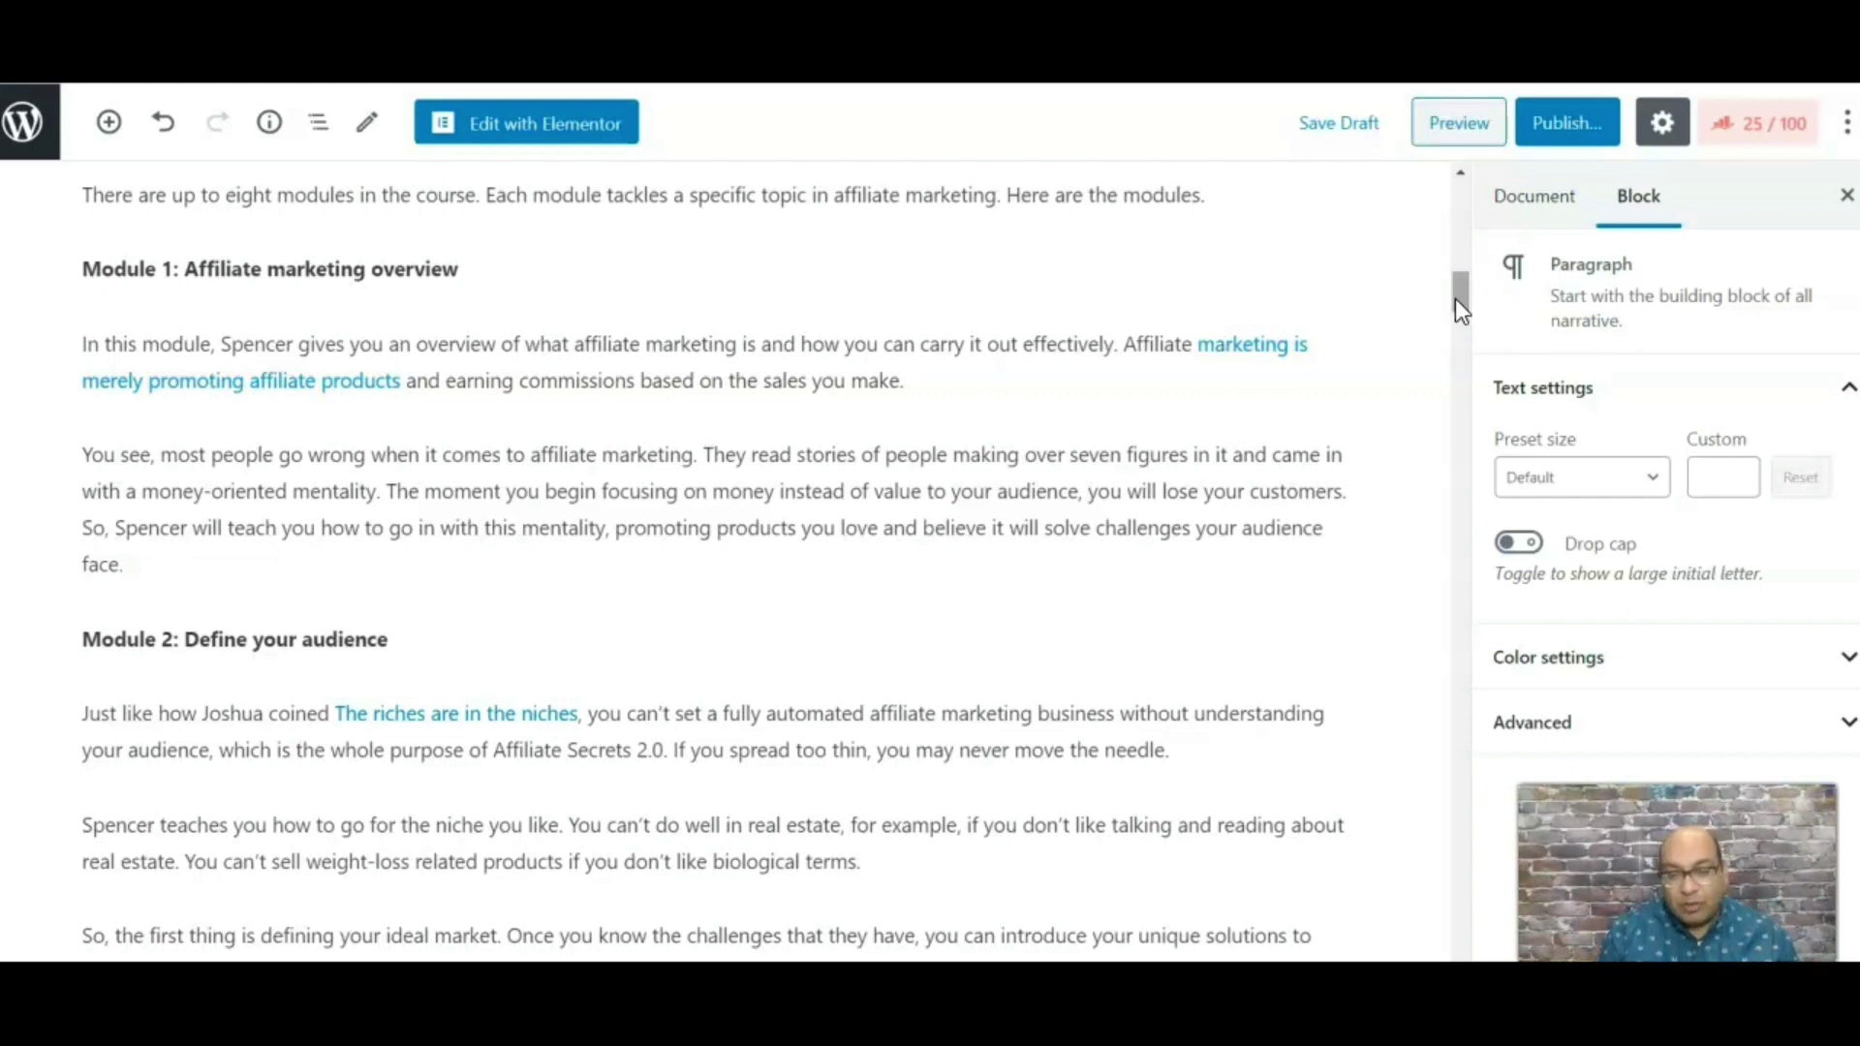